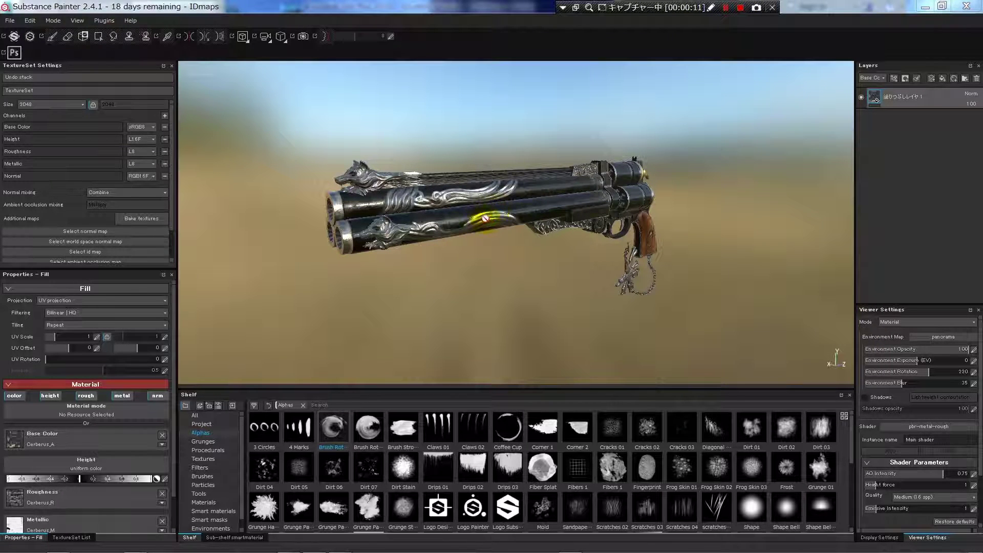
Add a new fill layer, give it a black mask, and add a Color selection effect
{"action": "left_click_drag", "start_coordinate": [493, 211], "coordinate": [512, 220], "text": "alt"}
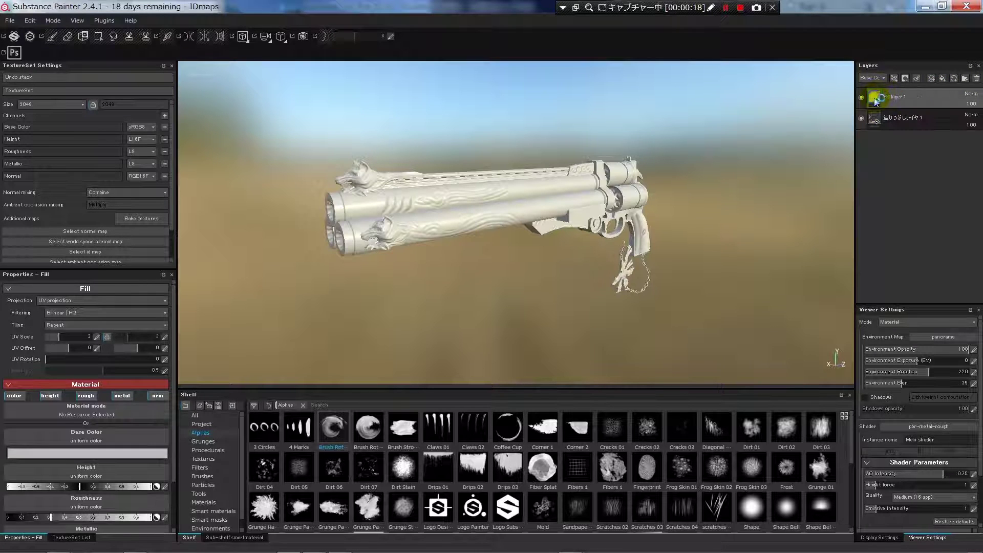
{"action": "right_click", "coordinate": [898, 96]}
{"action": "key", "text": "Escape"}
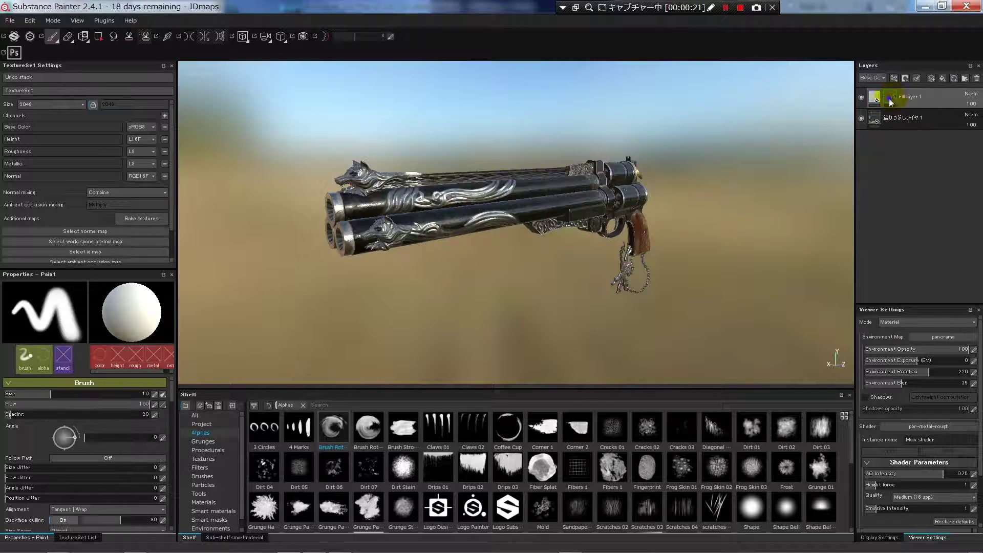
{"action": "right_click", "coordinate": [894, 97]}
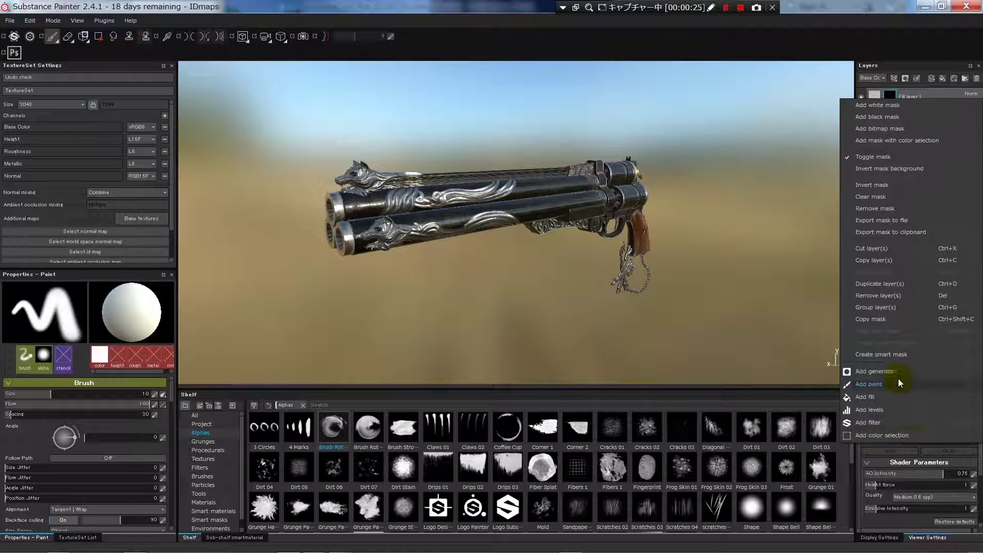
{"action": "left_click", "coordinate": [904, 435]}
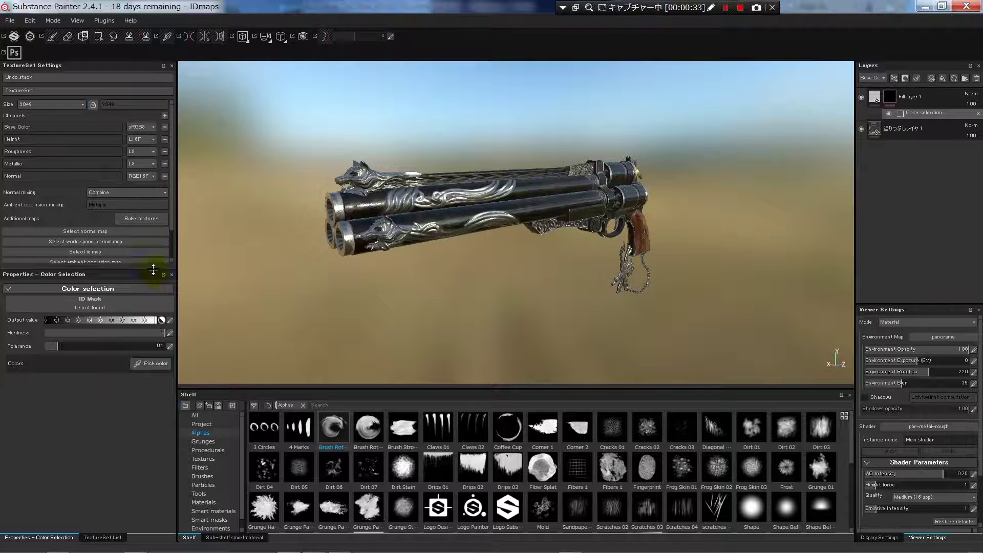
Reveal the remaining baked-map slots, preview the ID map, then return to Material mode
{"action": "left_click_drag", "start_coordinate": [152, 282], "coordinate": [143, 332]}
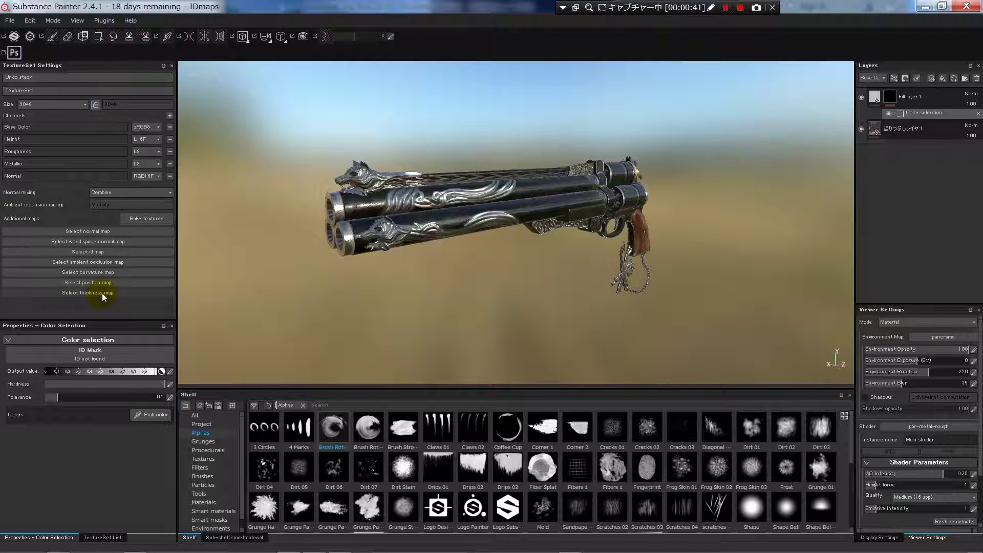
{"action": "left_click", "coordinate": [147, 415]}
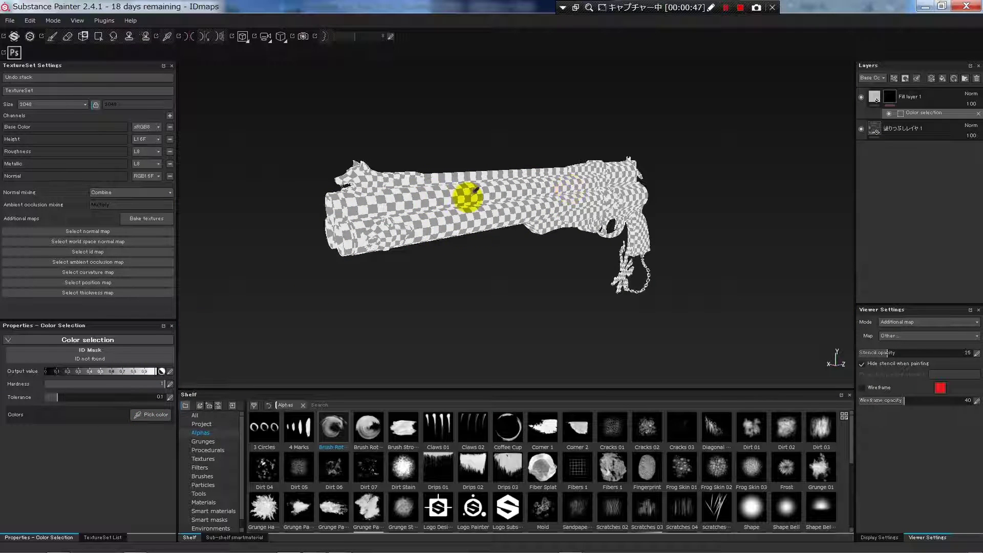
{"action": "left_click", "coordinate": [453, 236]}
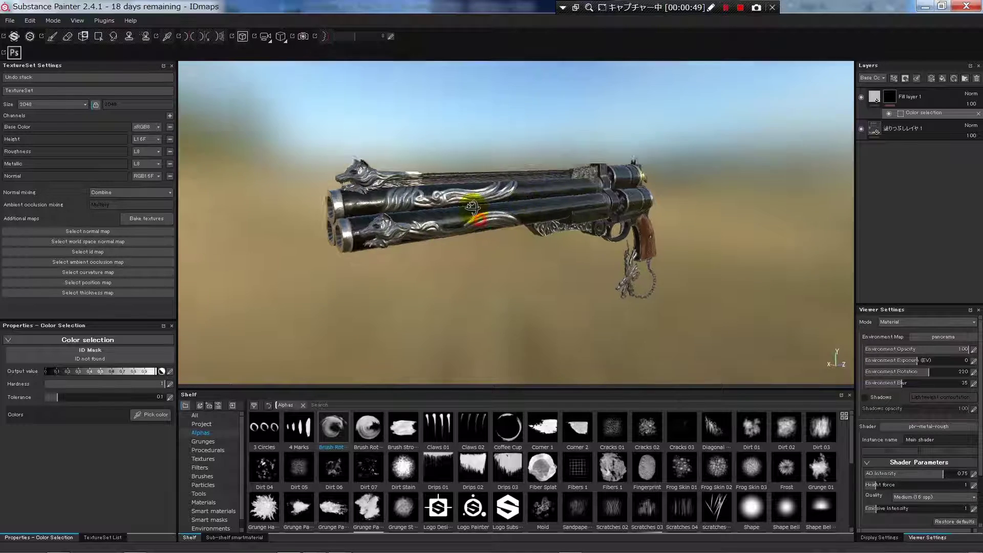
Orbit toward the barrels and try picking a mask colour on the gun barrel
{"action": "left_click_drag", "start_coordinate": [471, 207], "coordinate": [456, 195], "text": "alt"}
{"action": "scroll", "coordinate": [456, 220], "scroll_direction": "up", "scroll_amount": 2}
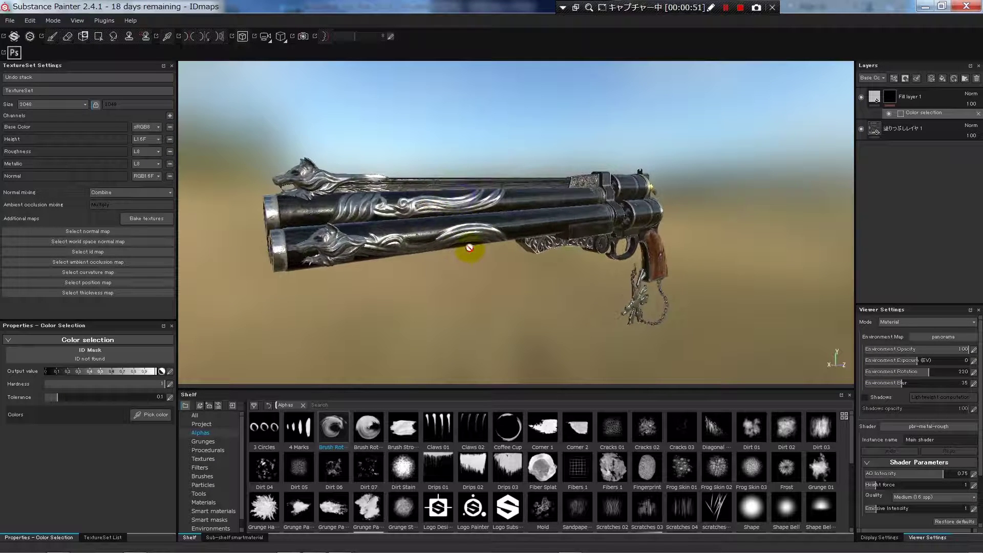
{"action": "left_click_drag", "start_coordinate": [468, 246], "coordinate": [510, 187], "text": "alt"}
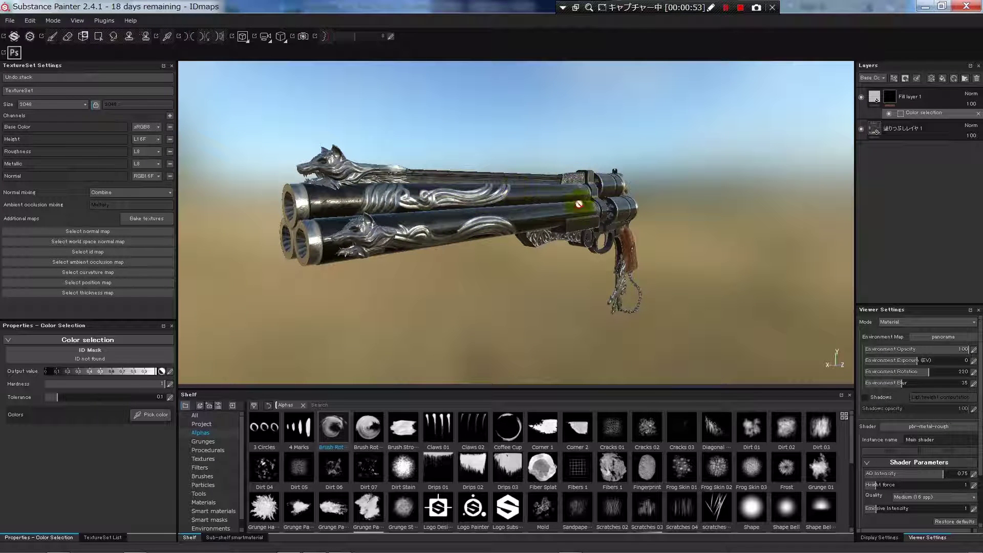
{"action": "mouse_move", "coordinate": [443, 228]}
{"action": "left_mouse_down", "text": "alt"}
{"action": "mouse_move", "coordinate": [453, 212]}
{"action": "mouse_move", "coordinate": [430, 212]}
{"action": "left_mouse_up", "text": "alt"}
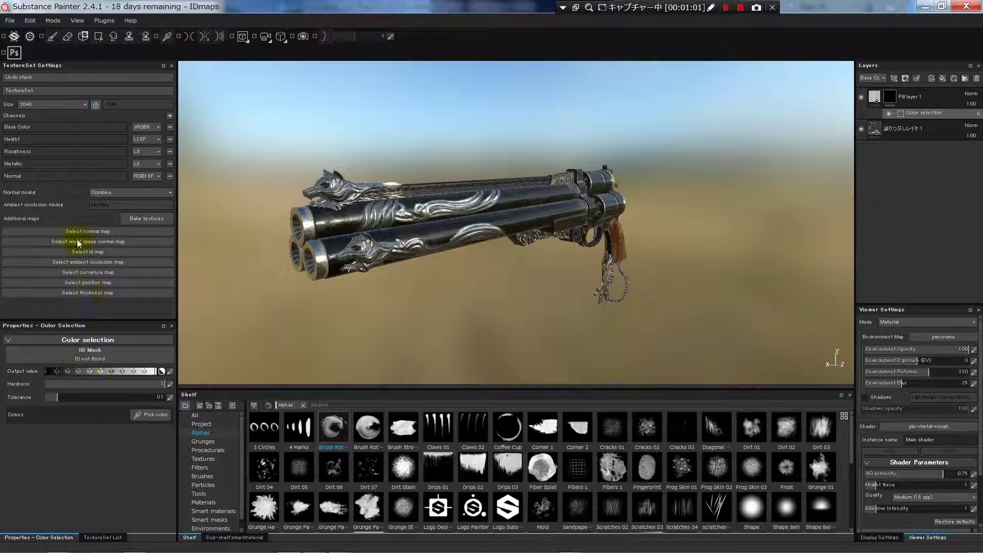
{"action": "left_click", "coordinate": [150, 415]}
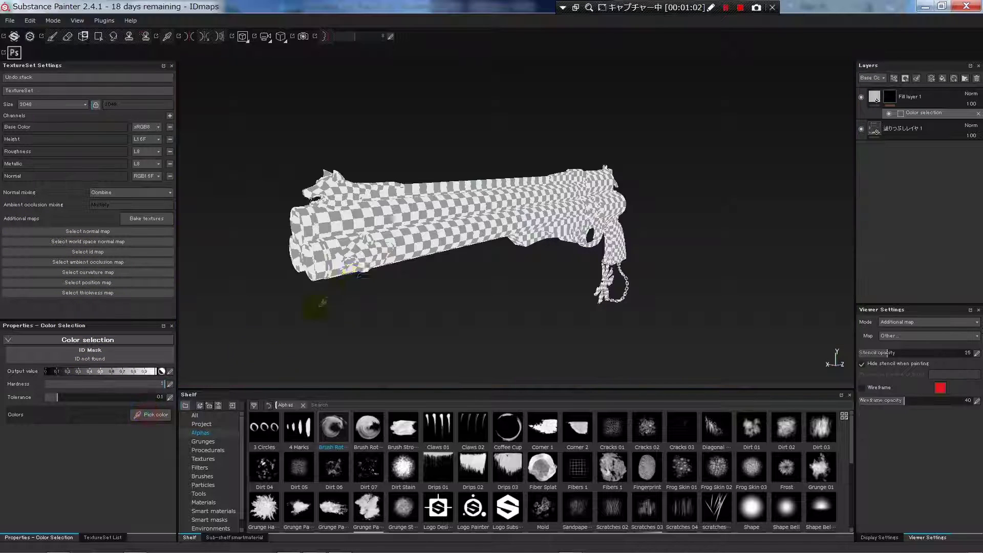
{"action": "left_click", "coordinate": [425, 229]}
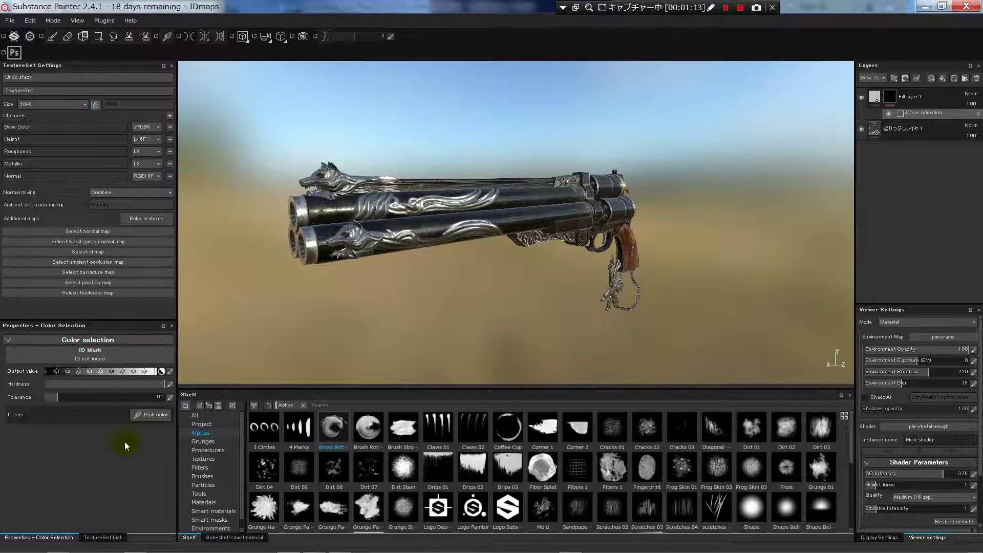
{"action": "left_click", "coordinate": [486, 264]}
{"action": "left_click_drag", "start_coordinate": [486, 264], "coordinate": [500, 246], "text": "alt"}
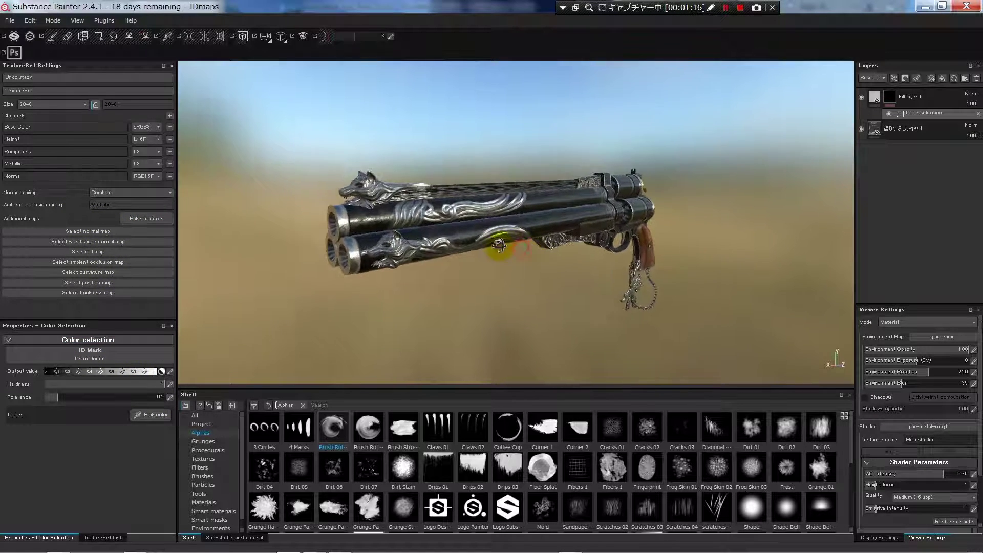
Open the bake settings and disable Normal, World space normal, AO, Curvature, Position and Thickness, leaving ID
{"action": "left_click", "coordinate": [153, 220]}
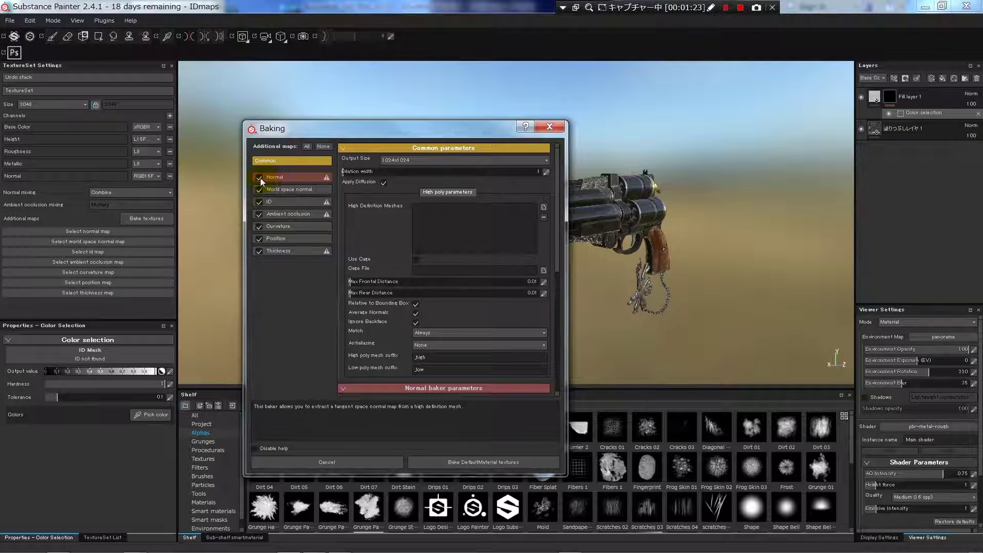
{"action": "left_click", "coordinate": [307, 202]}
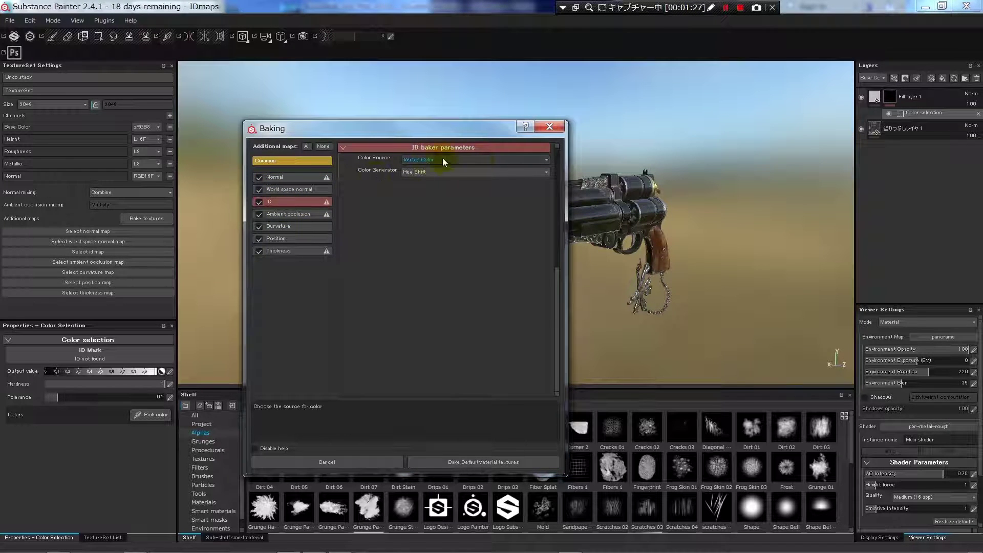
{"action": "left_click", "coordinate": [260, 177]}
{"action": "left_click", "coordinate": [259, 214]}
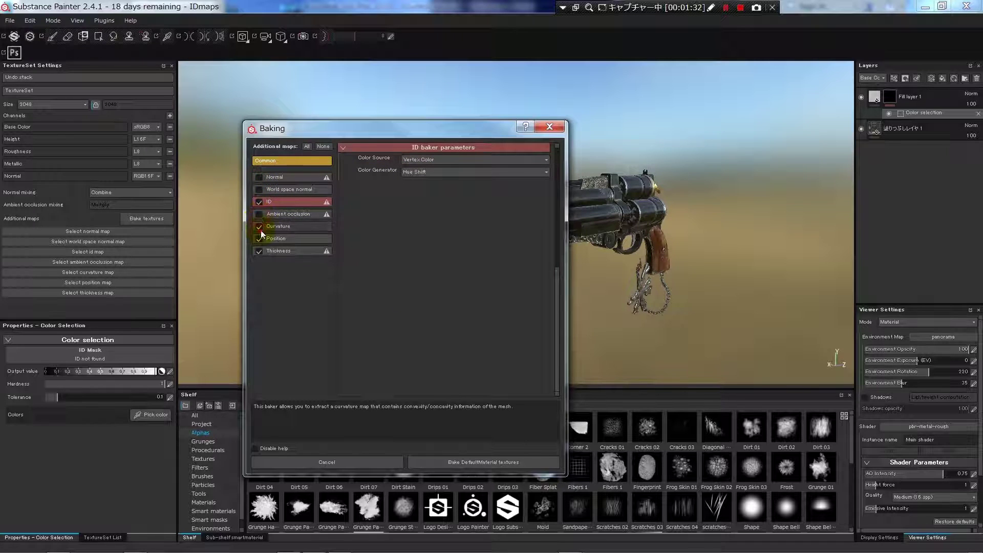
{"action": "left_click", "coordinate": [259, 239]}
{"action": "left_click", "coordinate": [259, 251]}
{"action": "left_click", "coordinate": [259, 226]}
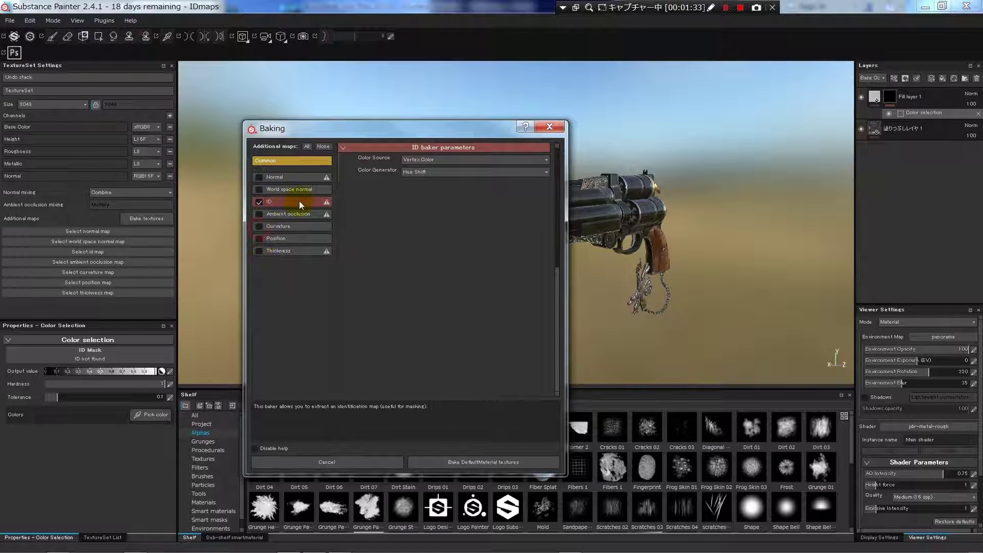
Review the ID bake's Color Source options, keeping Vertex Color
{"action": "left_click", "coordinate": [475, 159]}
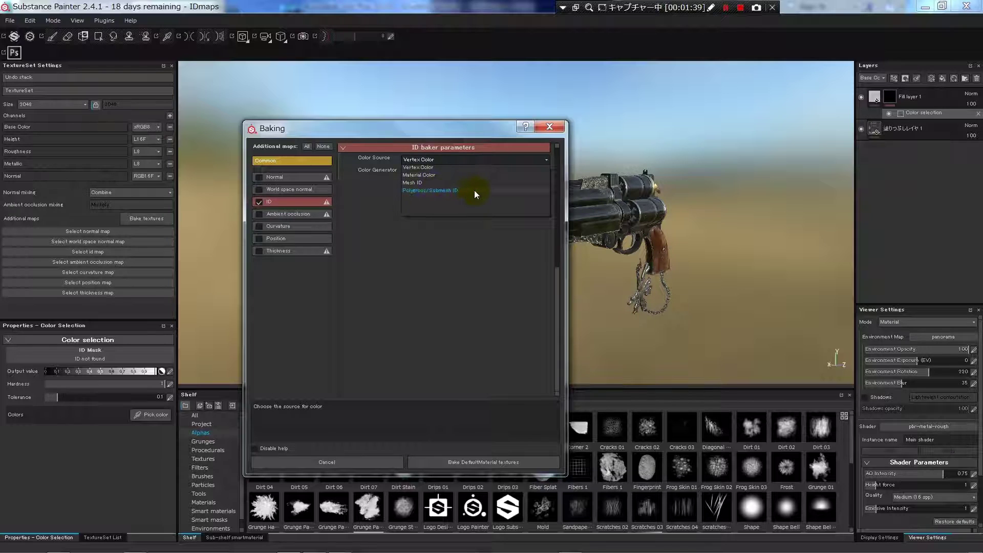
{"action": "left_click", "coordinate": [382, 190]}
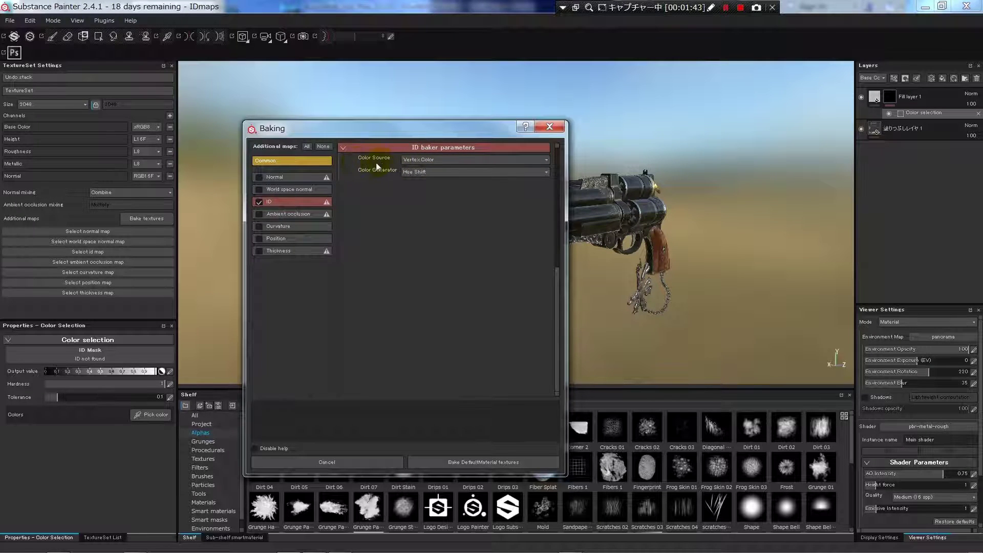
{"action": "left_click", "coordinate": [434, 162]}
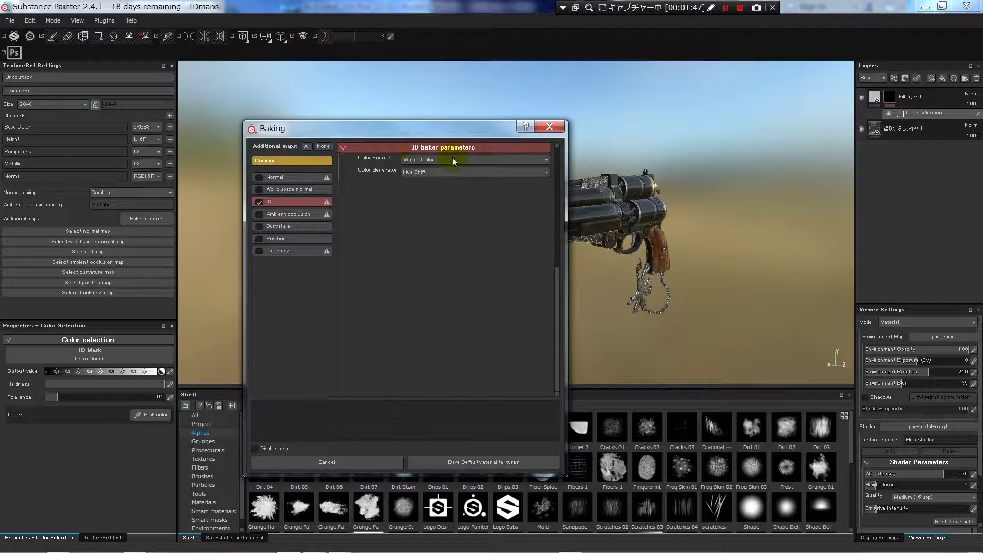
{"action": "left_click", "coordinate": [437, 163]}
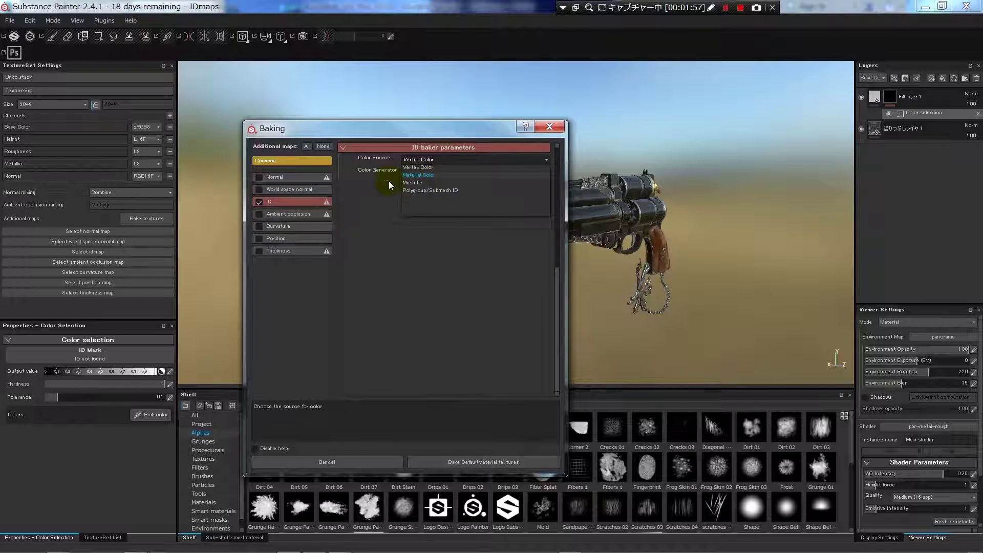
{"action": "left_click", "coordinate": [378, 188]}
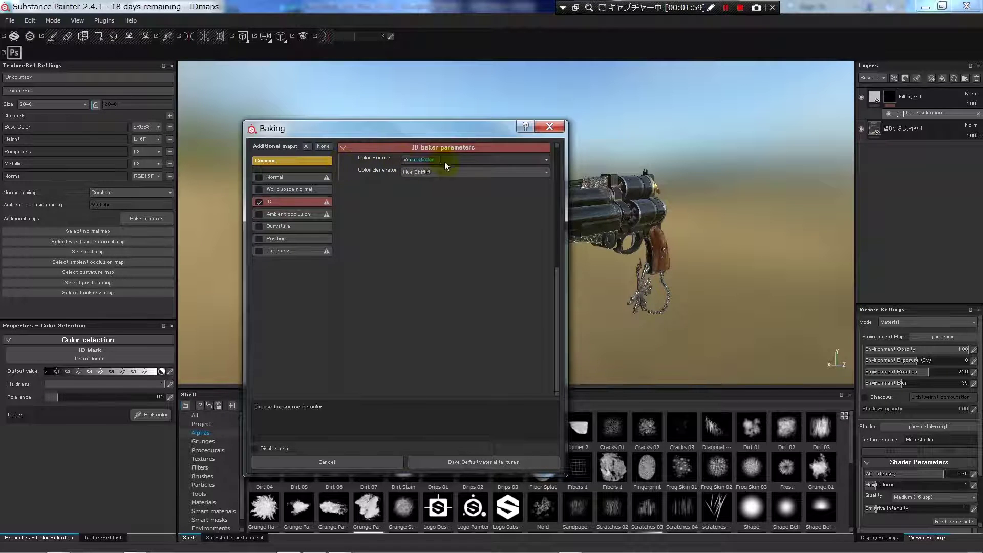
{"action": "left_click_drag", "start_coordinate": [426, 128], "coordinate": [402, 99]}
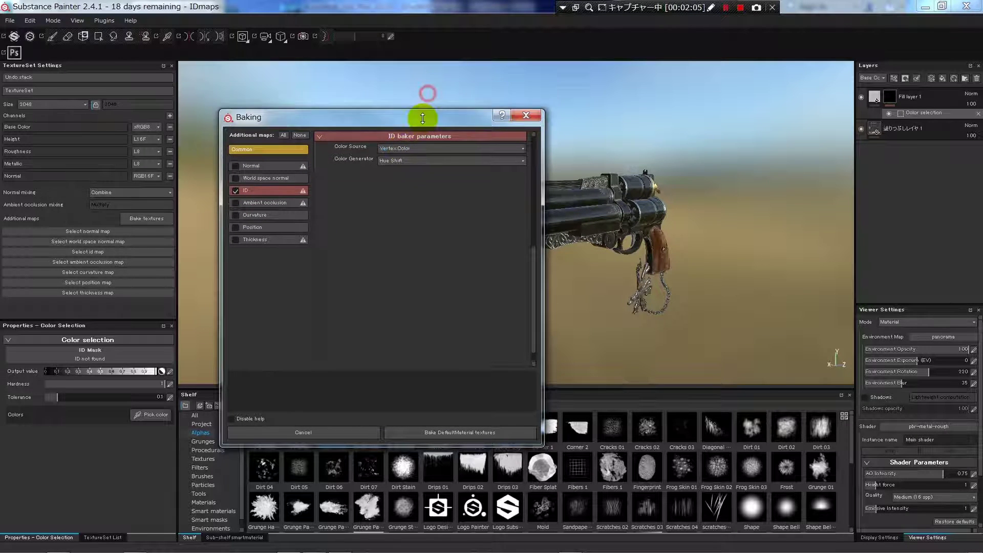
Set the ID baker's Color Source to Material Color and close the Baking dialog
{"action": "left_click_drag", "start_coordinate": [426, 101], "coordinate": [417, 147]}
{"action": "left_click", "coordinate": [402, 180]}
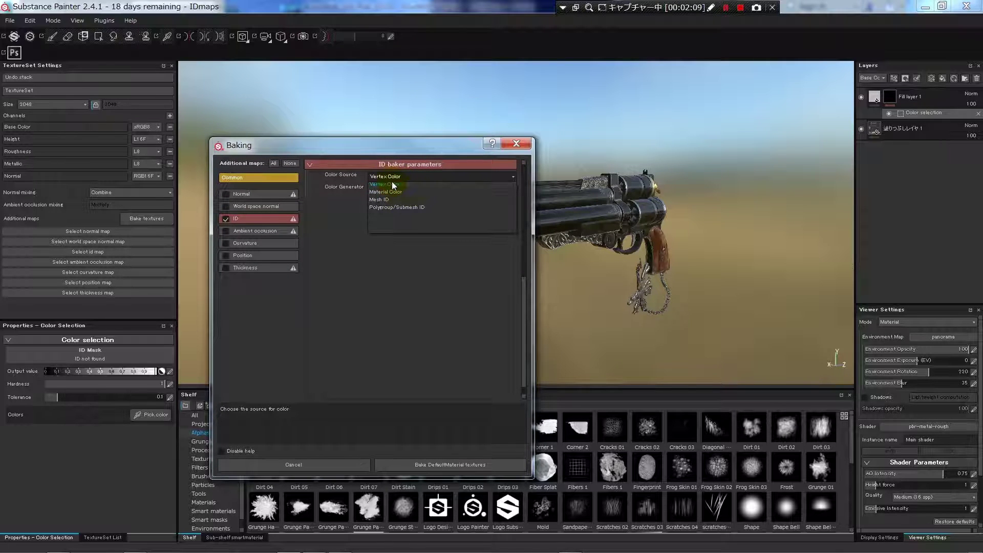
{"action": "left_click", "coordinate": [293, 243]}
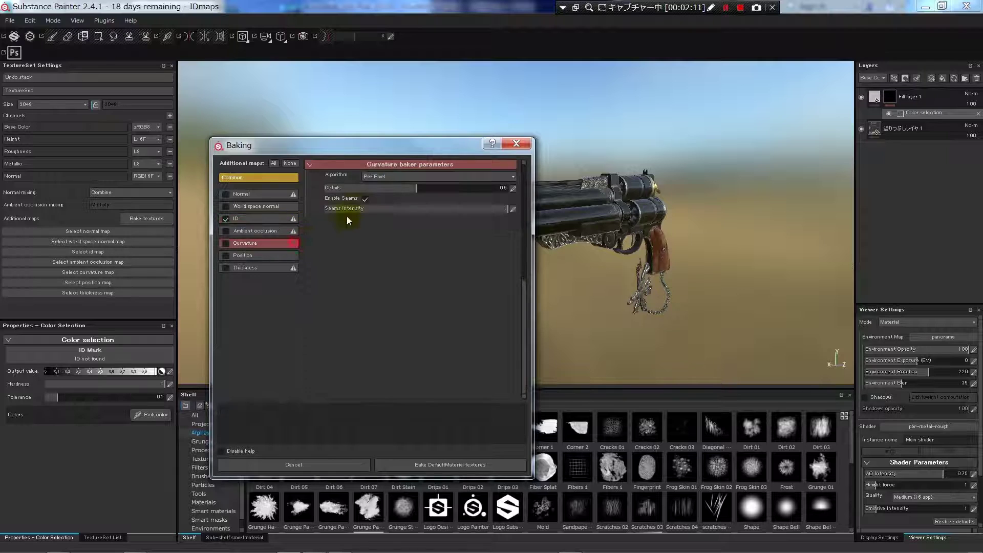
{"action": "left_click", "coordinate": [259, 219]}
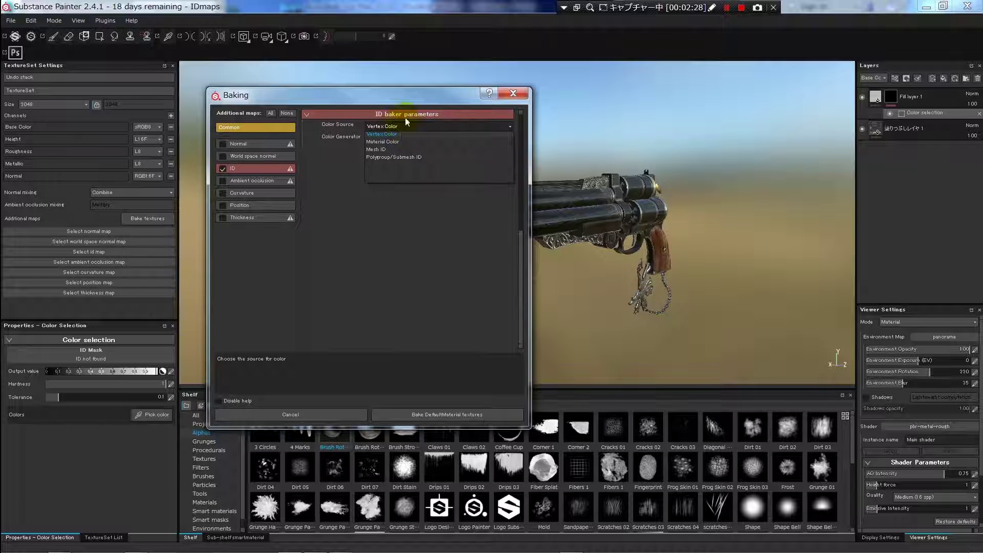
{"action": "left_click", "coordinate": [411, 92]}
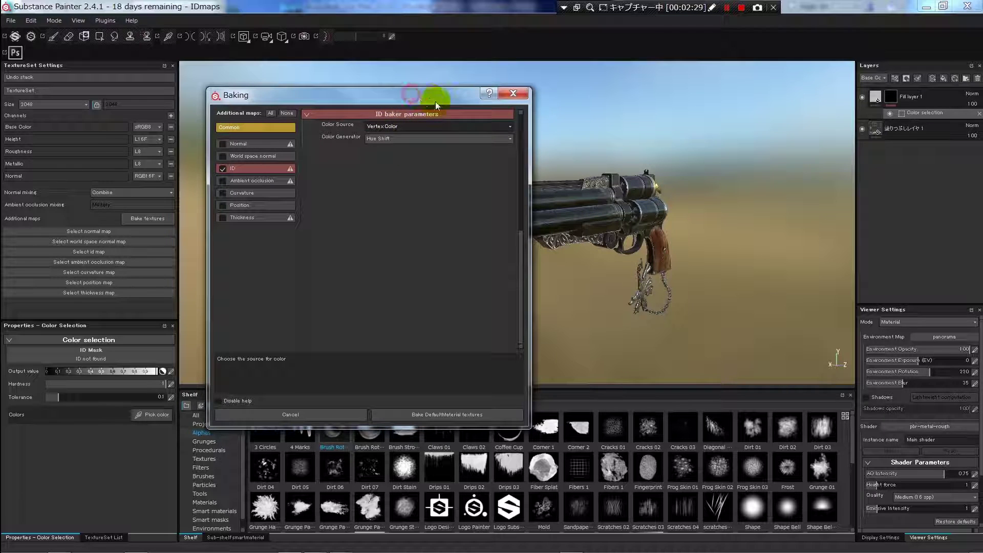
{"action": "left_click", "coordinate": [407, 128]}
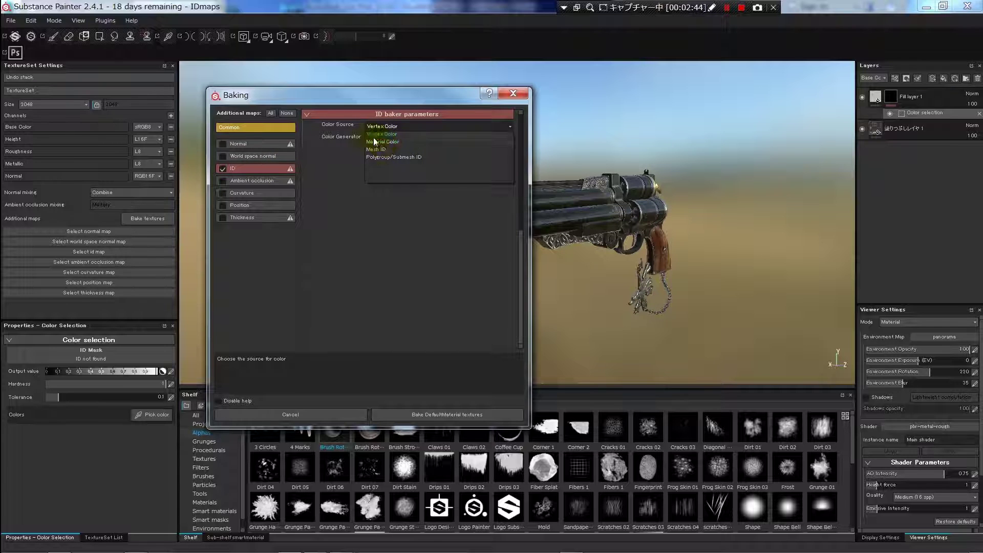
{"action": "left_click", "coordinate": [381, 141]}
{"action": "left_click_drag", "start_coordinate": [431, 97], "coordinate": [432, 97]}
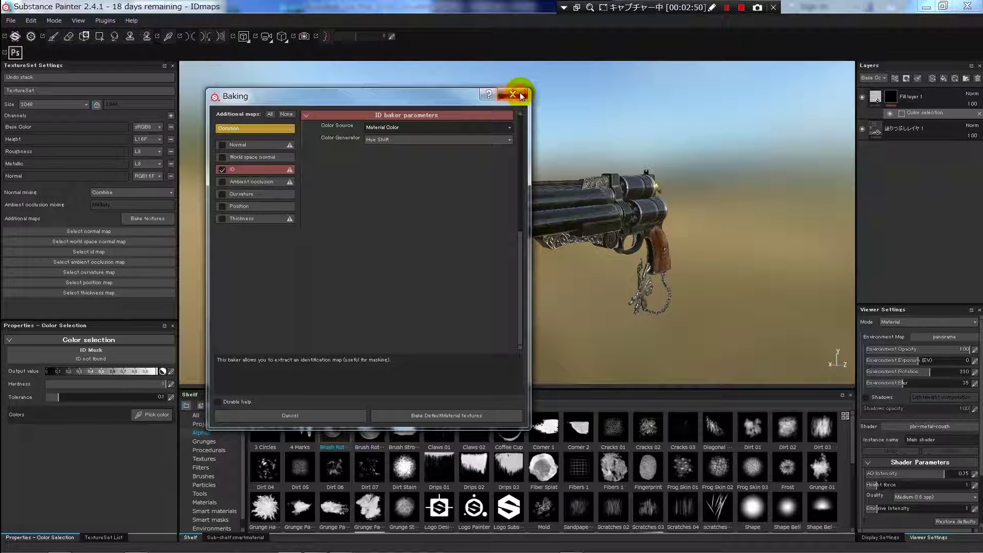
{"action": "left_click", "coordinate": [521, 95]}
Switch to 3ds Max and inspect the gun model, comparing it with Substance Painter
{"action": "key", "text": "alt+Tab"}
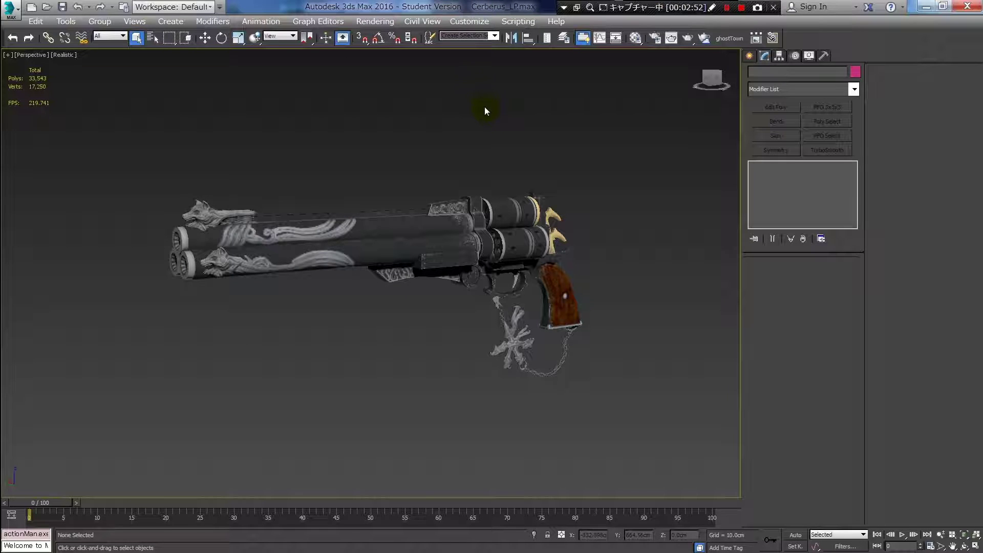
{"action": "middle_click_drag", "start_coordinate": [350, 154], "coordinate": [402, 123]}
{"action": "left_click", "coordinate": [390, 210]}
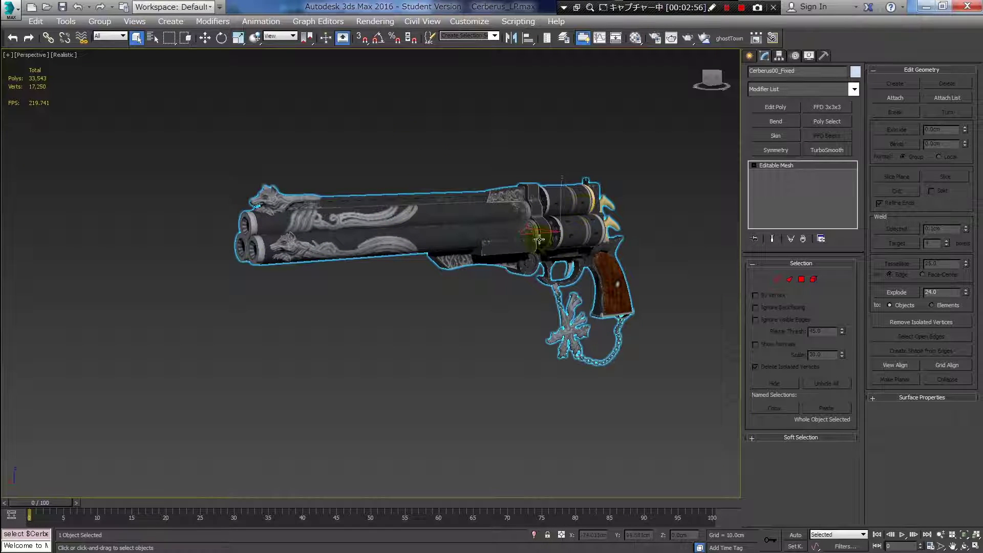
{"action": "middle_click_drag", "start_coordinate": [523, 246], "coordinate": [394, 237], "text": "alt"}
{"action": "left_click", "coordinate": [377, 167]}
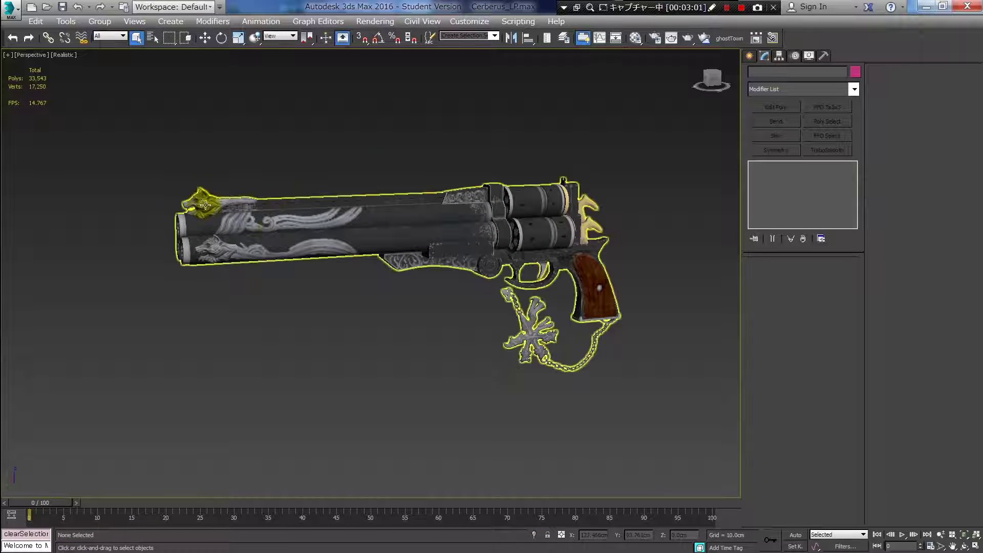
{"action": "key", "text": "alt+Tab"}
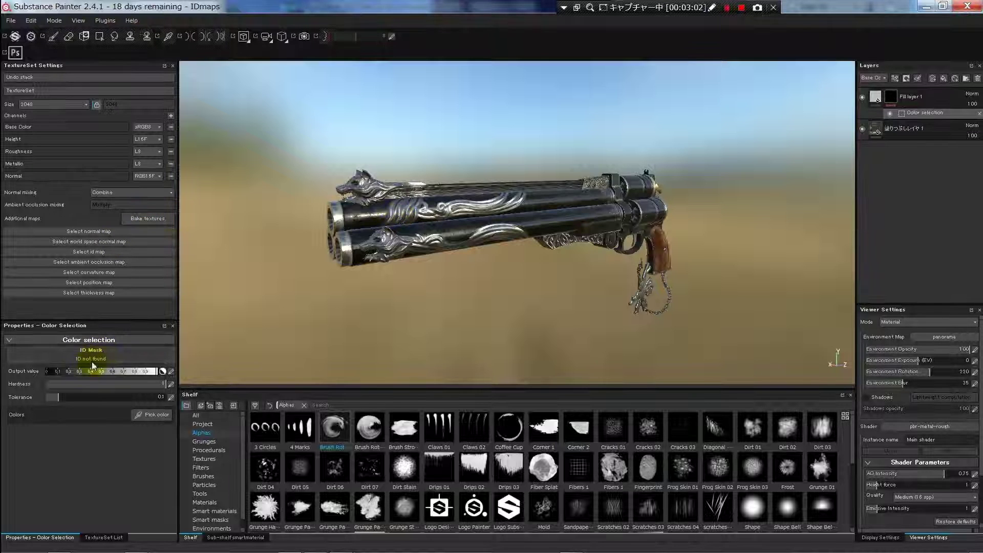
{"action": "key", "text": "alt+Tab"}
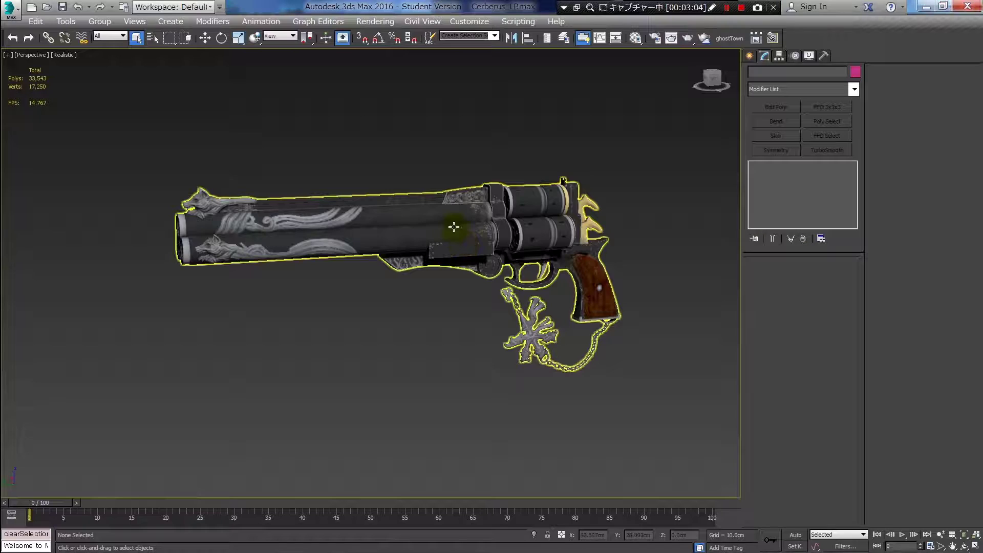
{"action": "left_click", "coordinate": [322, 170]}
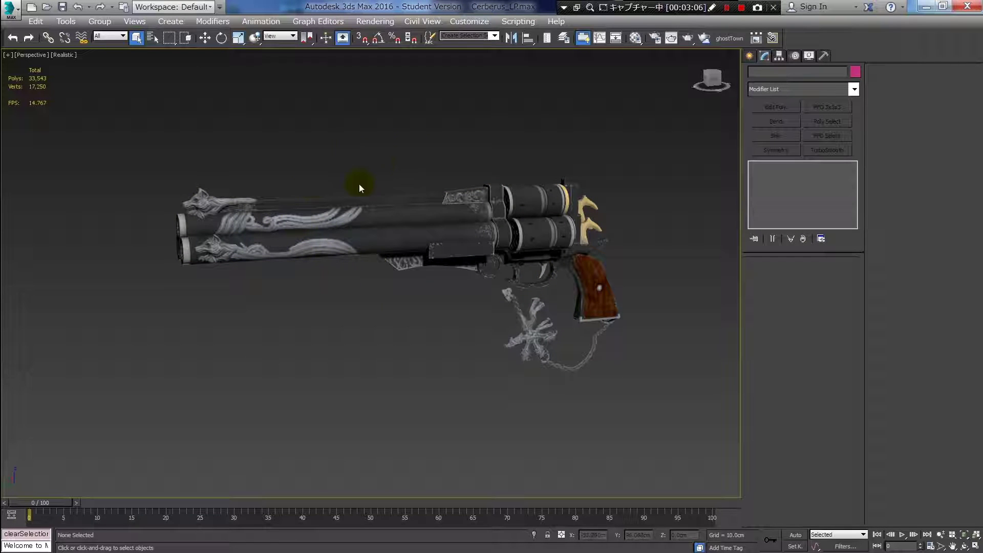
Select the gun and convert it from Editable Mesh to Editable Poly
{"action": "left_click", "coordinate": [374, 203]}
{"action": "middle_click_drag", "start_coordinate": [376, 203], "coordinate": [427, 200]}
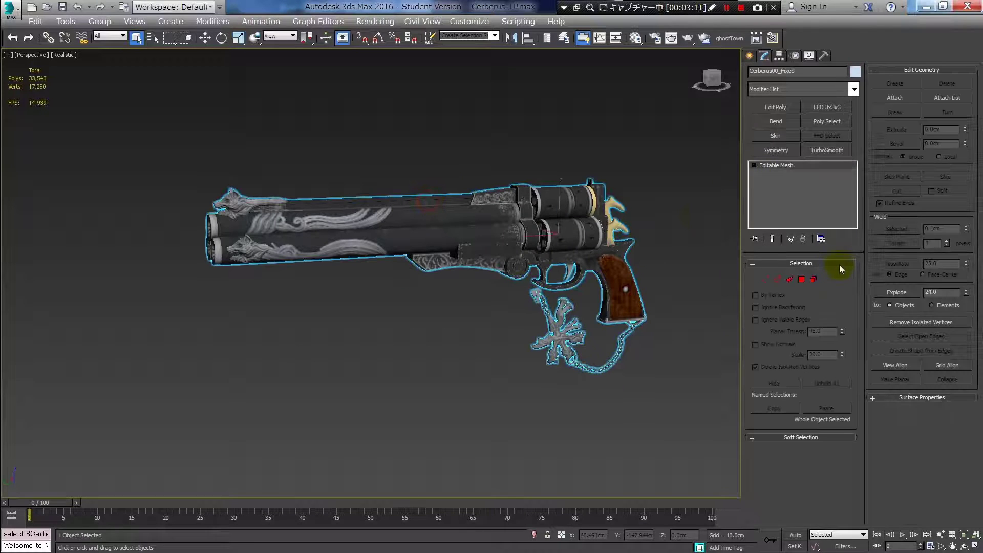
{"action": "left_click", "coordinate": [813, 279]}
{"action": "right_click", "coordinate": [781, 168]}
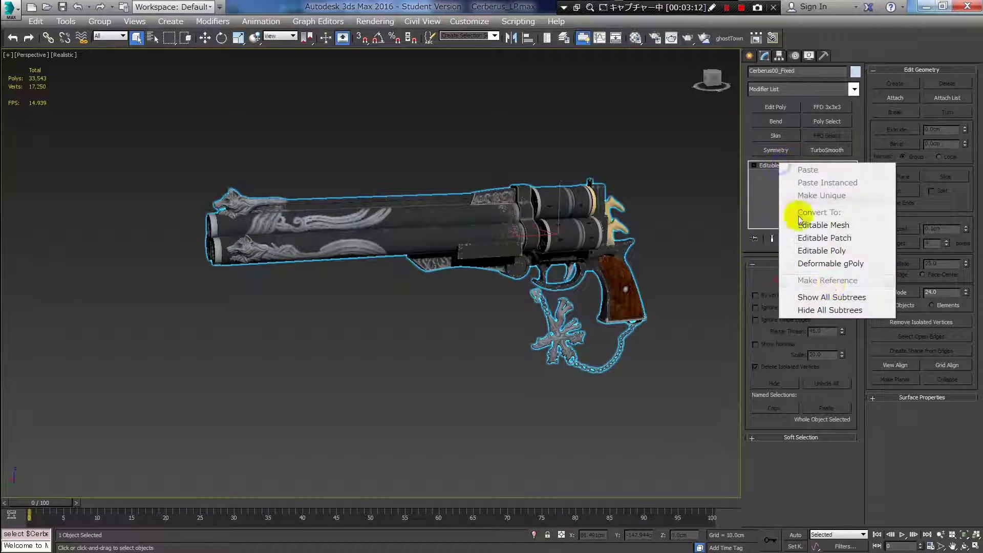
{"action": "left_click", "coordinate": [832, 250]}
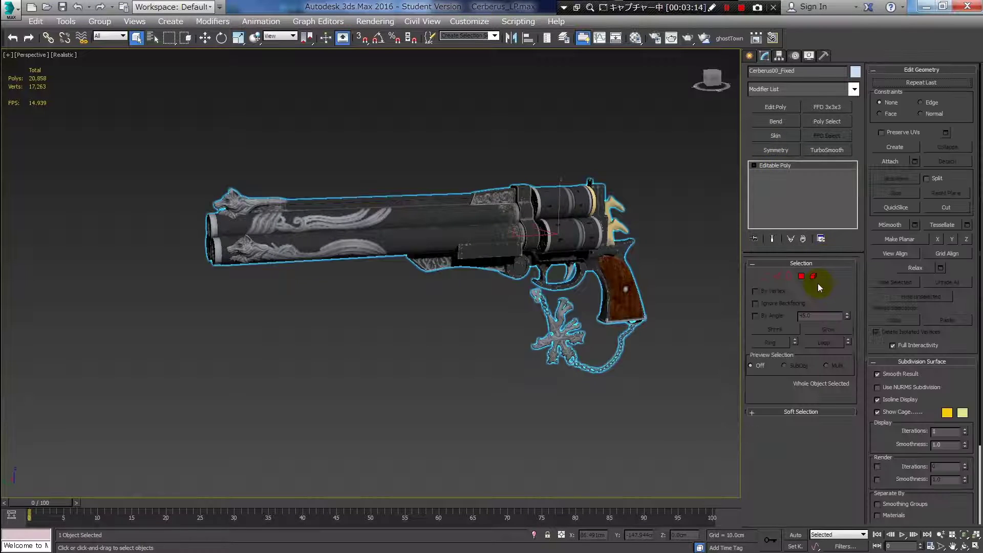
In Element sub-object mode, select both gun barrel elements
{"action": "left_click", "coordinate": [814, 276]}
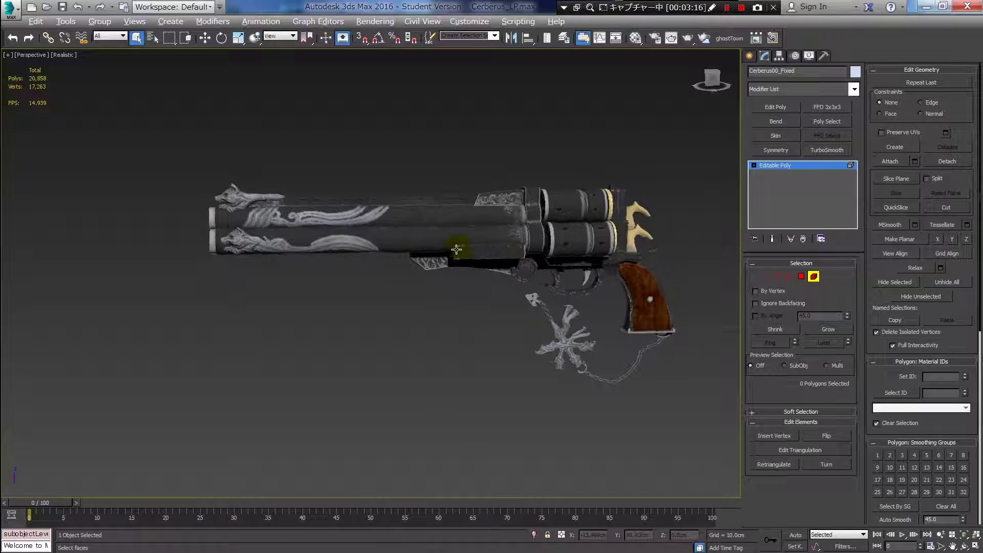
{"action": "middle_click_drag", "start_coordinate": [457, 247], "coordinate": [533, 226], "text": "alt"}
{"action": "middle_click_drag", "start_coordinate": [439, 227], "coordinate": [388, 228], "text": "alt"}
{"action": "scroll", "coordinate": [388, 229], "scroll_direction": "up", "scroll_amount": 3}
{"action": "scroll", "coordinate": [389, 229], "scroll_direction": "up", "scroll_amount": 3}
{"action": "left_click_drag", "start_coordinate": [379, 151], "coordinate": [395, 292]}
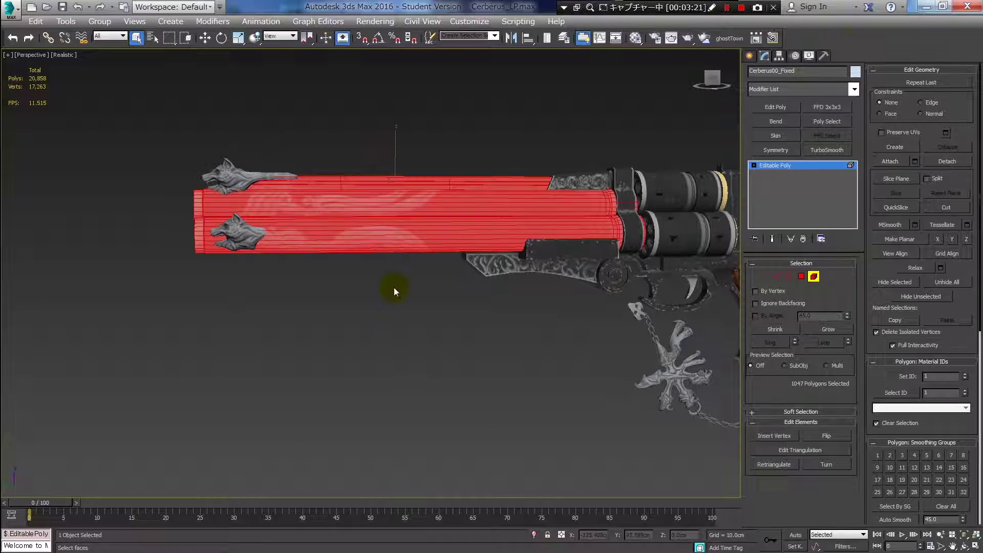
{"action": "left_click", "coordinate": [801, 73]}
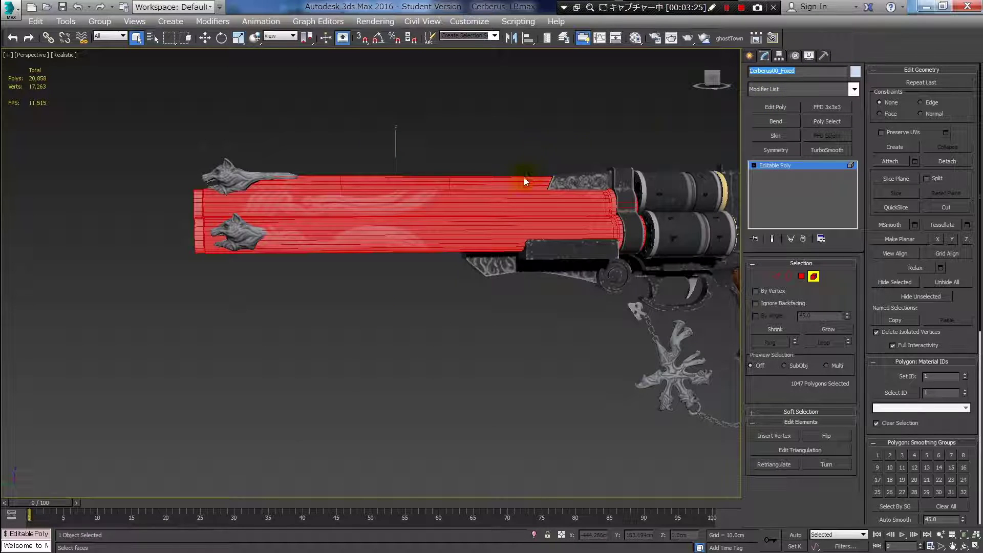
{"action": "left_click", "coordinate": [791, 73]}
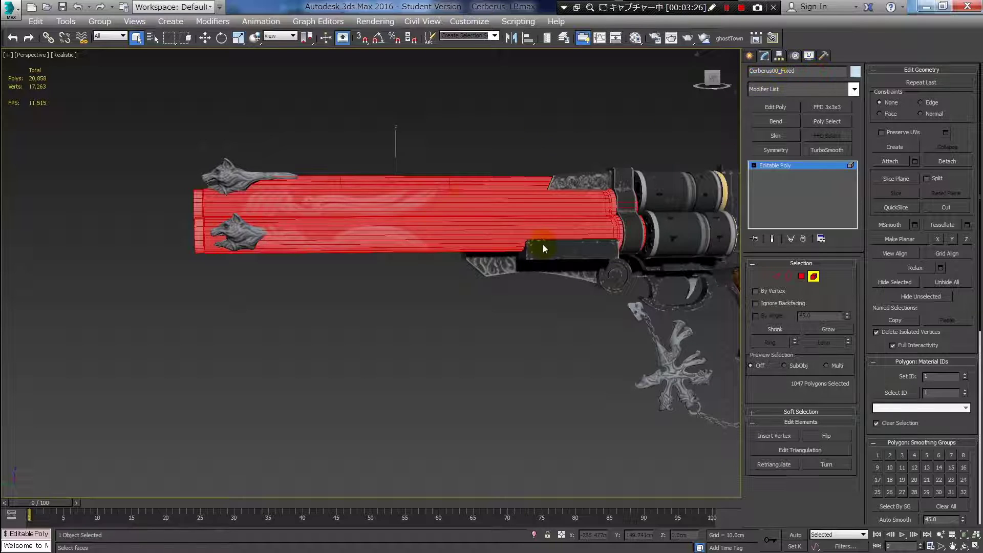
Detach the barrels as a new object named Cerberus00_Fixed_Parts_001
{"action": "middle_click_drag", "start_coordinate": [391, 210], "coordinate": [394, 217]}
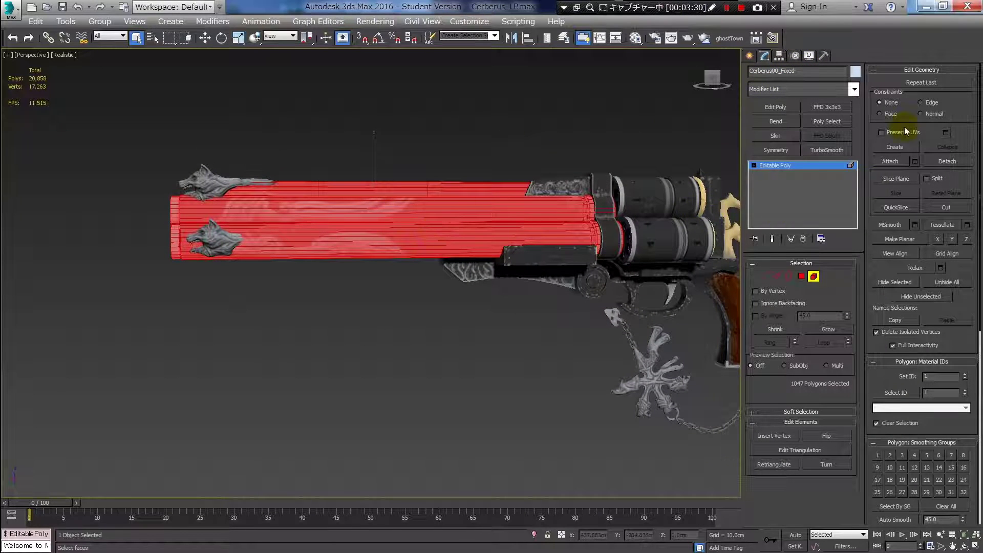
{"action": "left_click", "coordinate": [940, 162]}
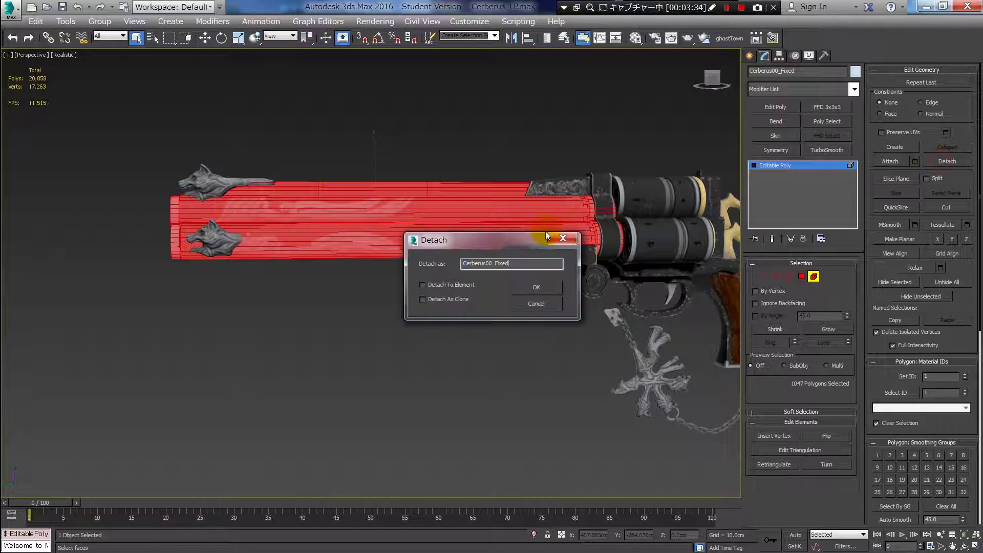
{"action": "type", "text": "_Parts_001"}
{"action": "key", "text": "ctrl+a"}
{"action": "key", "text": "ctrl+c"}
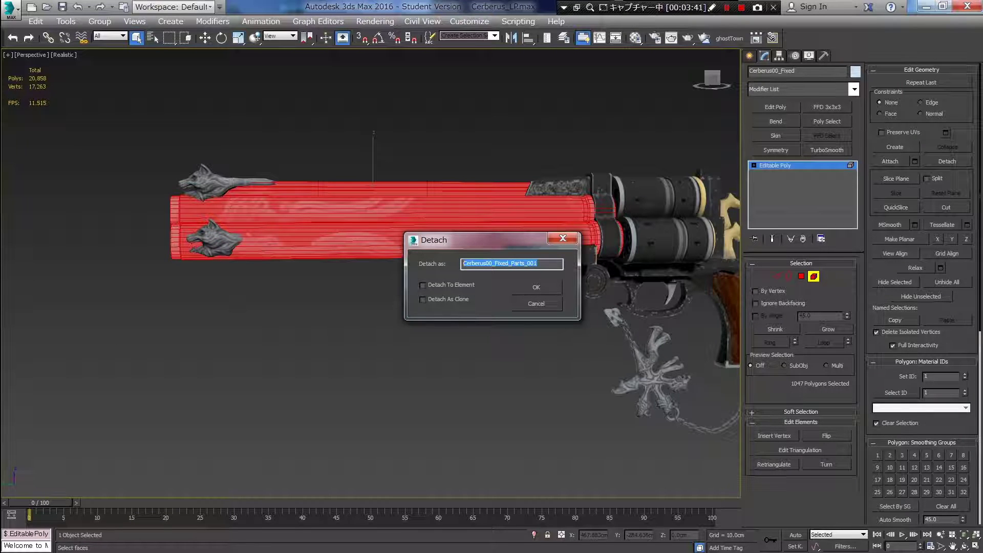
{"action": "left_click", "coordinate": [536, 287]}
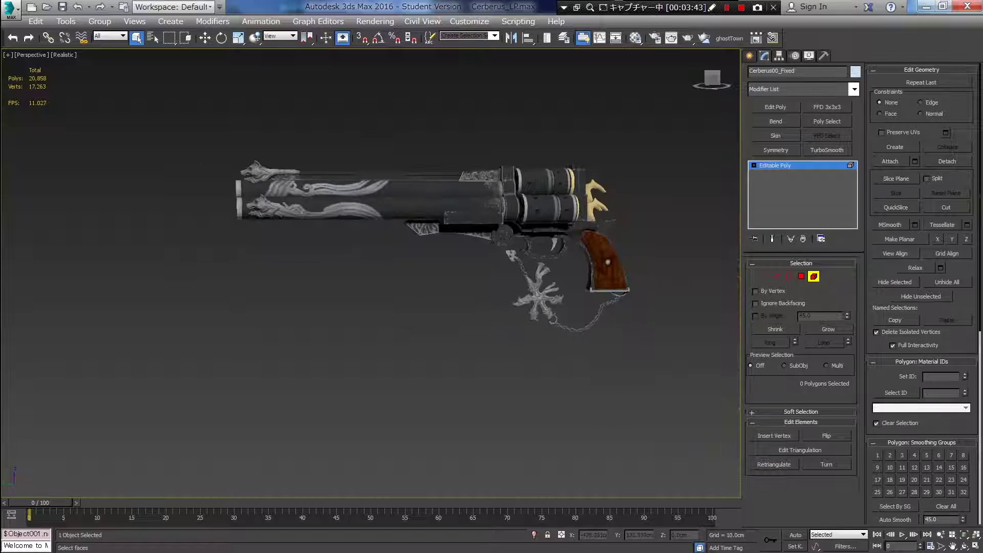
Select both wolf-head ornaments and detach them as Cerberus00_Fixed_Parts_002
{"action": "mouse_move", "coordinate": [376, 192]}
{"action": "middle_mouse_down", "text": "alt"}
{"action": "mouse_move", "coordinate": [407, 195]}
{"action": "mouse_move", "coordinate": [401, 212]}
{"action": "middle_mouse_up", "text": "alt"}
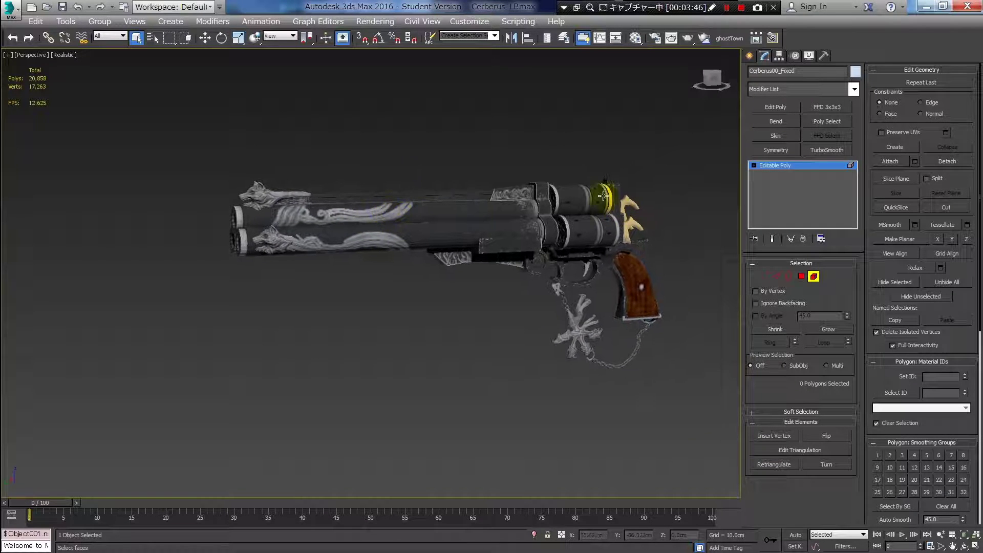
{"action": "left_click", "coordinate": [259, 194]}
{"action": "scroll", "coordinate": [262, 189], "scroll_direction": "up", "scroll_amount": 3}
{"action": "left_click", "coordinate": [280, 261], "text": "ctrl"}
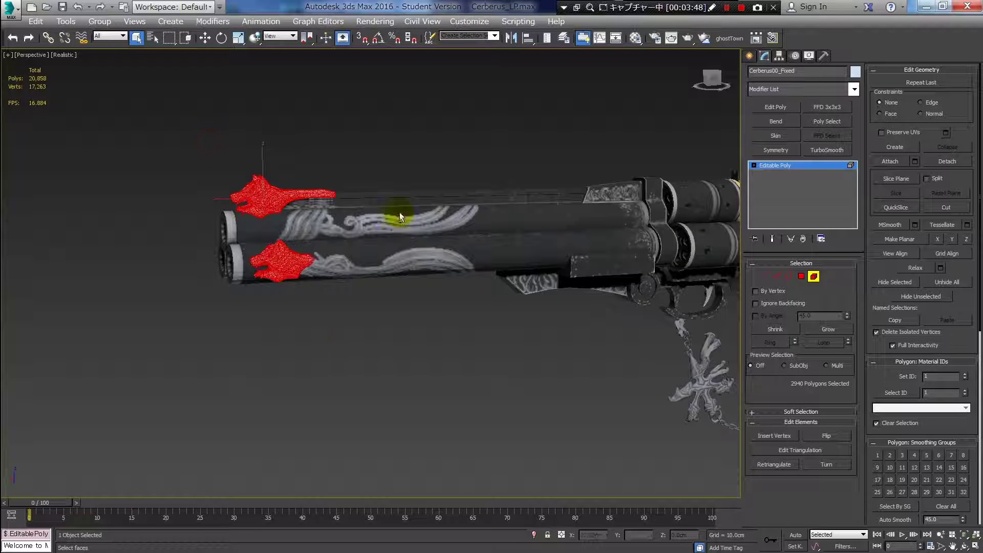
{"action": "mouse_move", "coordinate": [284, 286]}
{"action": "middle_mouse_down", "text": "alt"}
{"action": "mouse_move", "coordinate": [356, 265]}
{"action": "mouse_move", "coordinate": [382, 270]}
{"action": "mouse_move", "coordinate": [288, 261]}
{"action": "mouse_move", "coordinate": [325, 254]}
{"action": "middle_mouse_up", "text": "alt"}
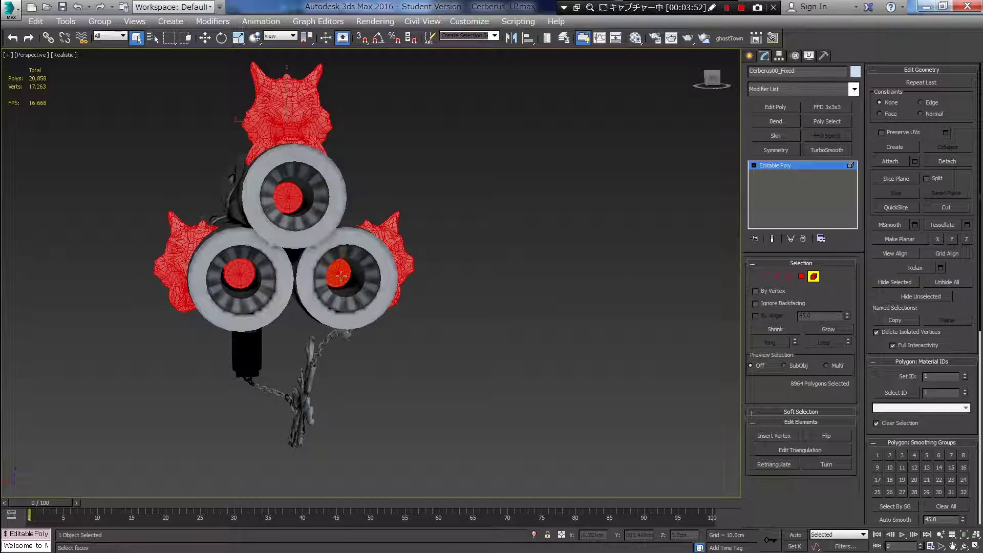
{"action": "left_click", "coordinate": [280, 214], "text": "alt"}
{"action": "scroll", "coordinate": [280, 214], "scroll_direction": "down", "scroll_amount": 2}
{"action": "middle_click_drag", "start_coordinate": [280, 214], "coordinate": [371, 215], "text": "alt"}
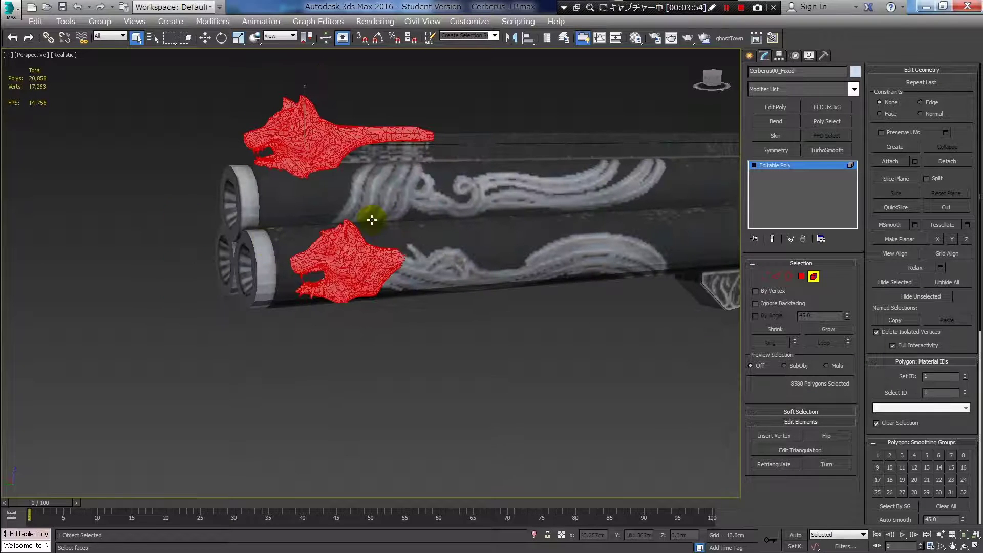
{"action": "left_click", "coordinate": [947, 161]}
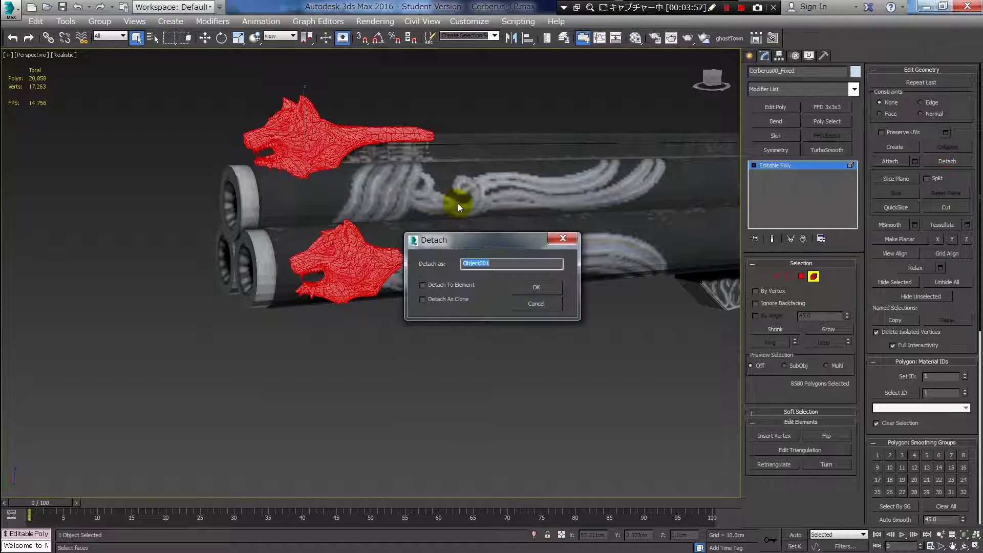
{"action": "key", "text": "ctrl+v"}
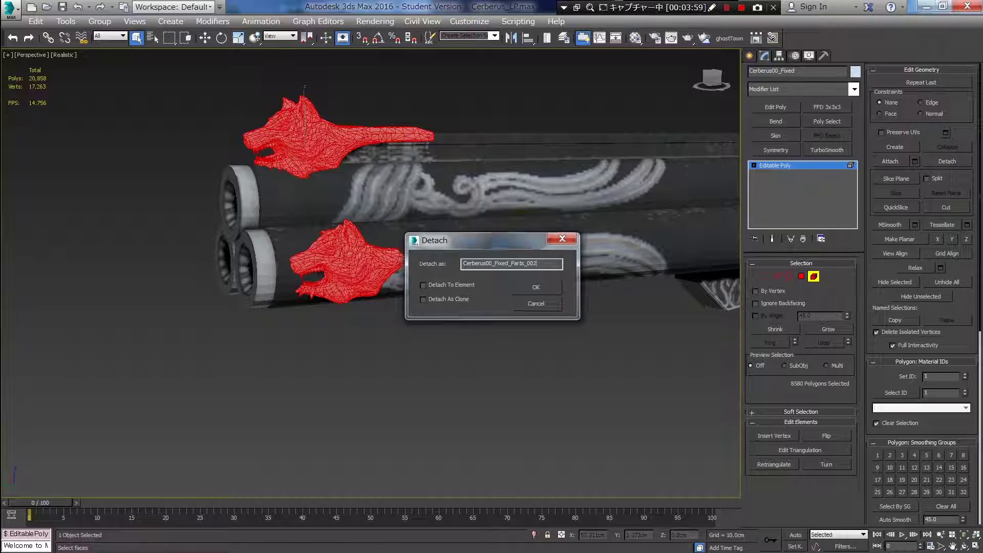
{"action": "key", "text": "Return"}
Select the two engraved receiver plates and detach them as Cerberus00_Fixed_Parts_003
{"action": "scroll", "coordinate": [604, 229], "scroll_direction": "up", "scroll_amount": 2}
{"action": "scroll", "coordinate": [610, 228], "scroll_direction": "up", "scroll_amount": 2}
{"action": "middle_click_drag", "start_coordinate": [611, 228], "coordinate": [497, 237]}
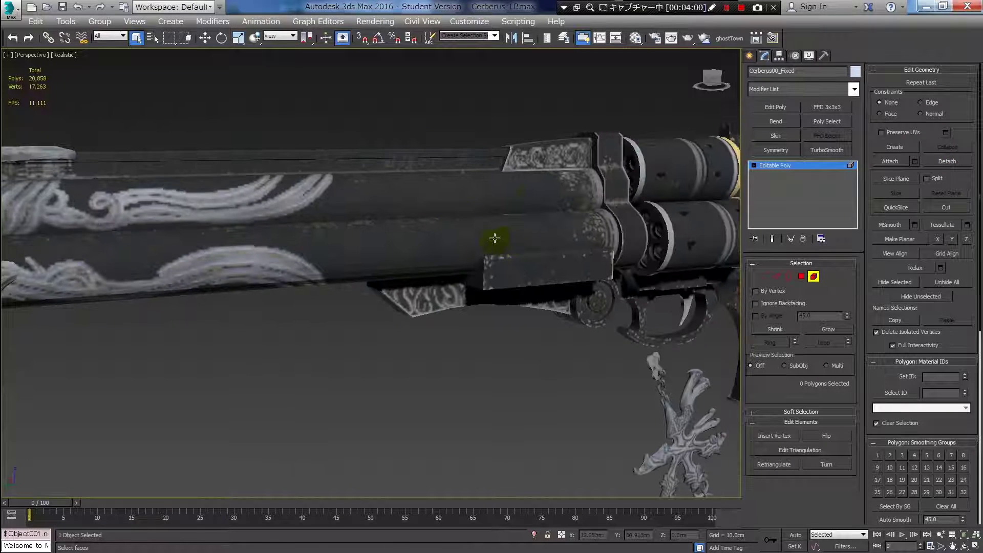
{"action": "left_click", "coordinate": [527, 157]}
{"action": "left_click", "coordinate": [448, 289], "text": "ctrl"}
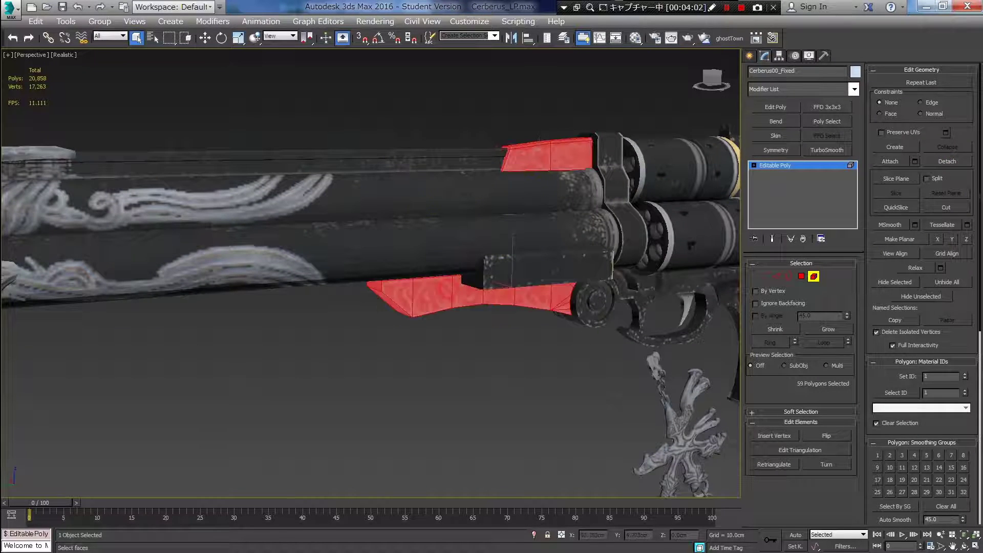
{"action": "scroll", "coordinate": [449, 288], "scroll_direction": "down", "scroll_amount": 3}
{"action": "left_click", "coordinate": [966, 162]}
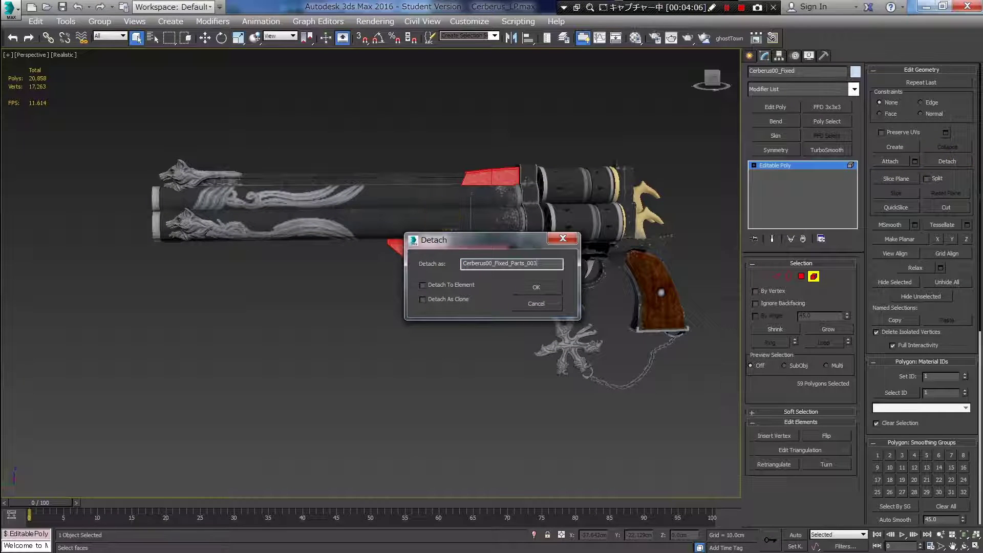
{"action": "key", "text": "Return"}
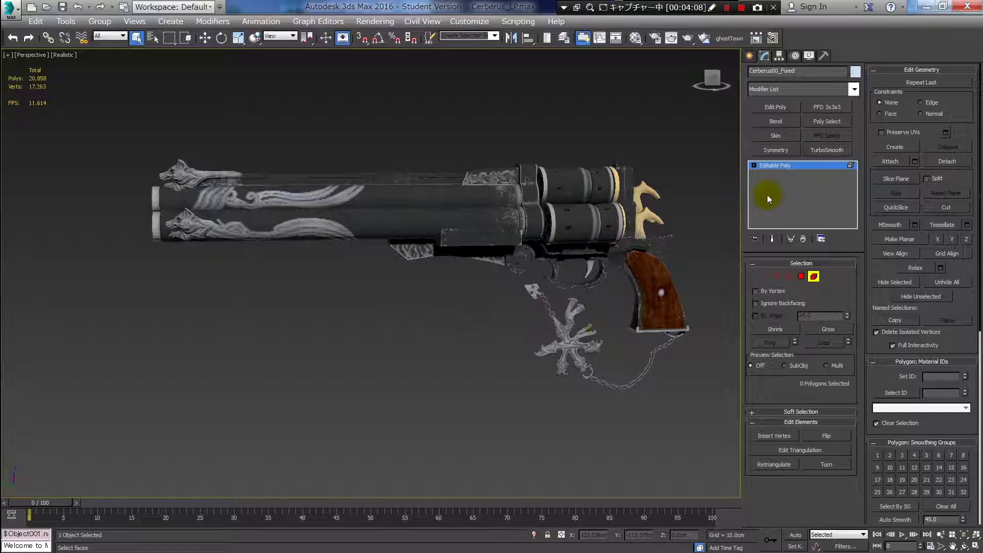
{"action": "left_click", "coordinate": [809, 165]}
{"action": "left_click", "coordinate": [328, 185]}
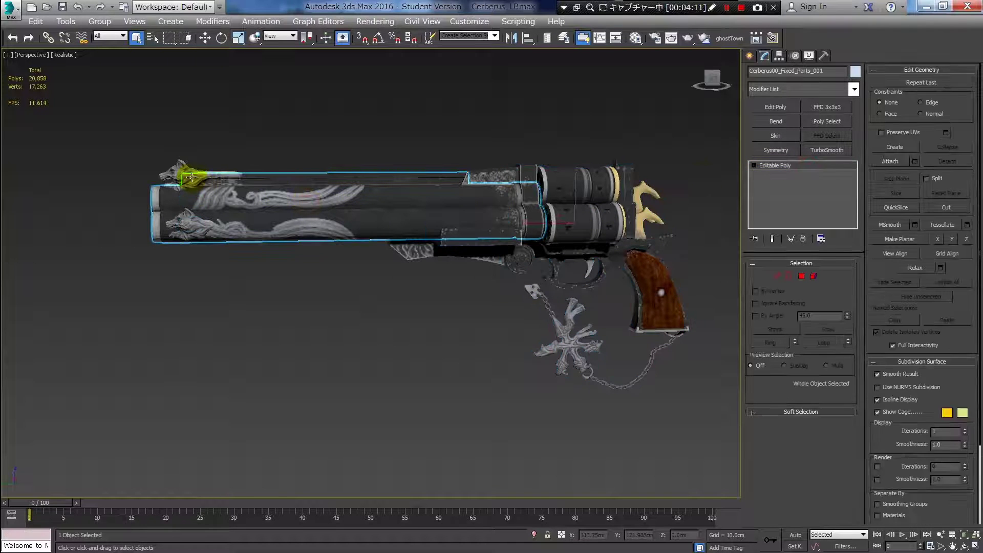
{"action": "left_click", "coordinate": [509, 237]}
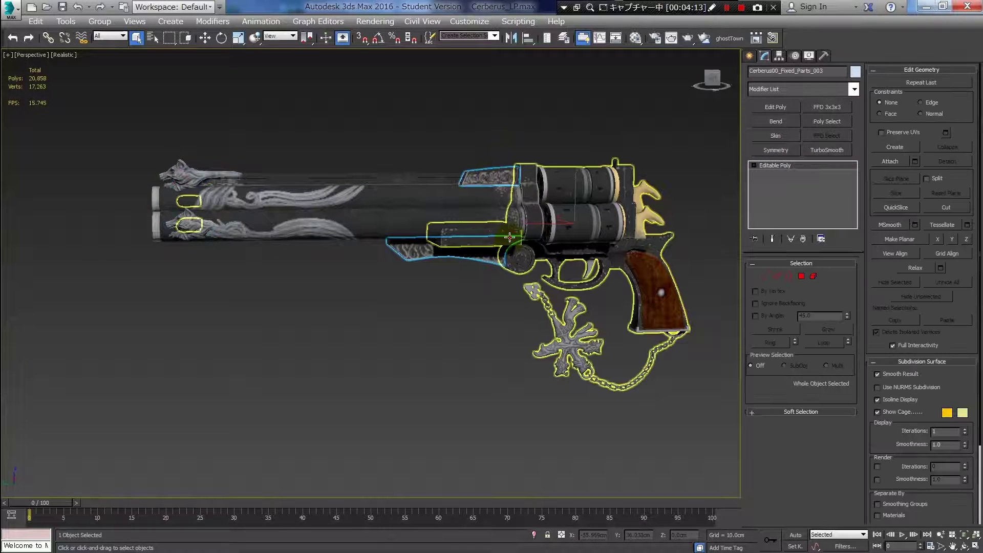
{"action": "left_click", "coordinate": [445, 201]}
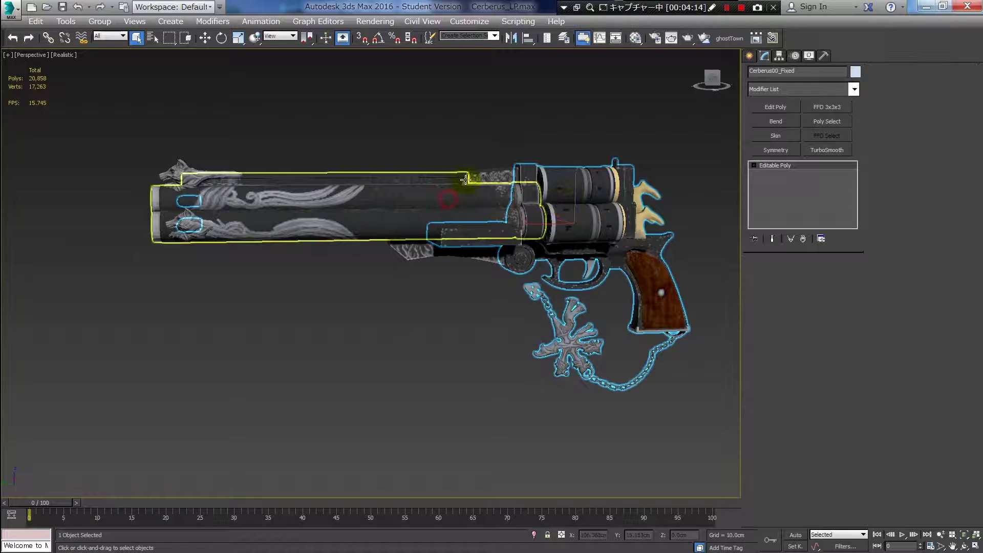
{"action": "left_click", "coordinate": [187, 171]}
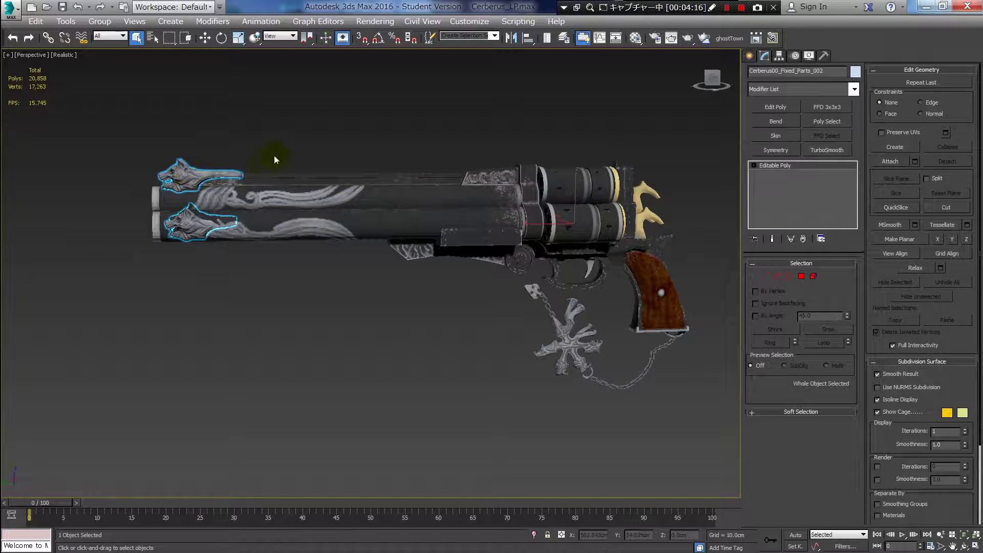
{"action": "mouse_move", "coordinate": [274, 156]}
{"action": "middle_mouse_down"}
{"action": "mouse_move", "coordinate": [319, 162]}
{"action": "mouse_move", "coordinate": [311, 169]}
{"action": "middle_mouse_up"}
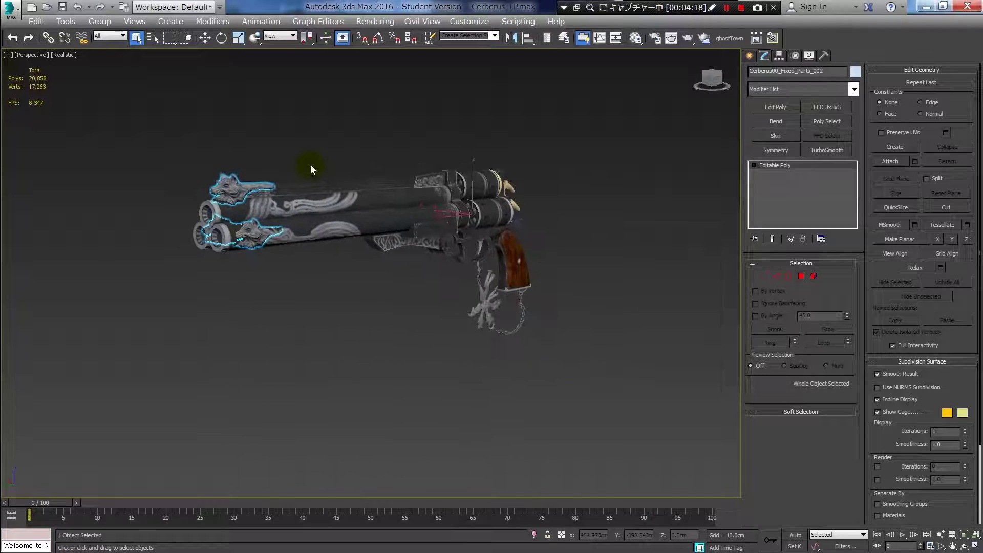
{"action": "left_click", "coordinate": [358, 177]}
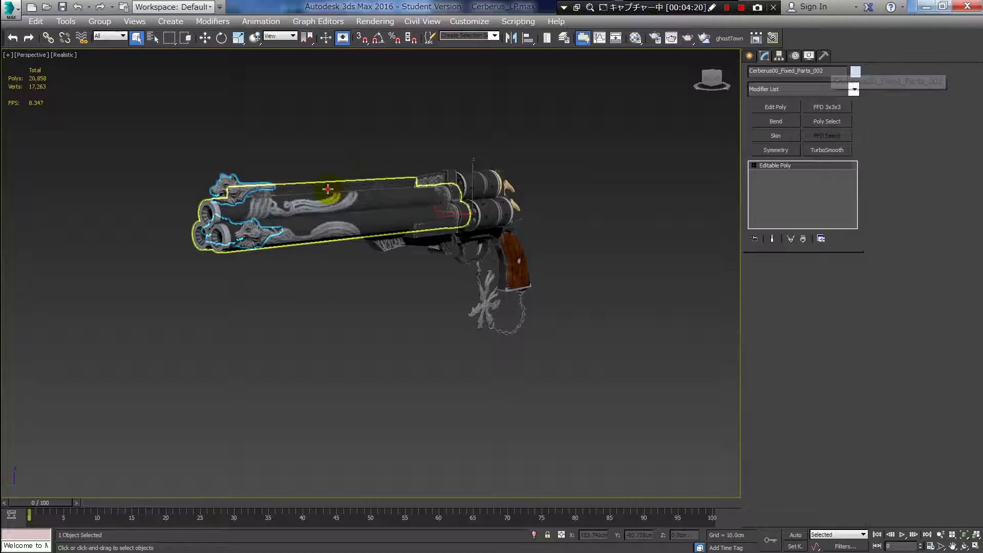
{"action": "left_click", "coordinate": [485, 173]}
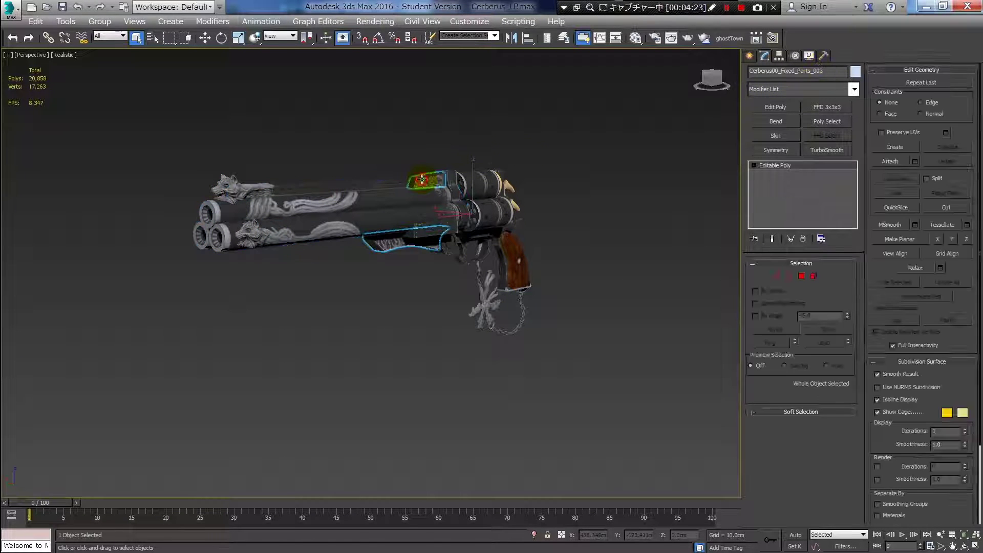
{"action": "left_click", "coordinate": [488, 174]}
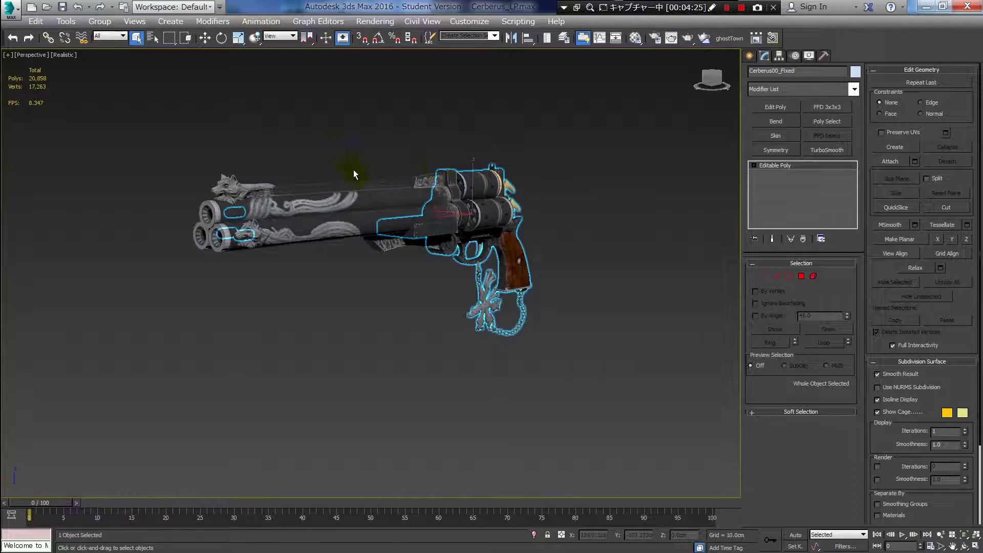
{"action": "middle_click_drag", "start_coordinate": [353, 170], "coordinate": [309, 165], "text": "alt"}
{"action": "left_click", "coordinate": [324, 192]}
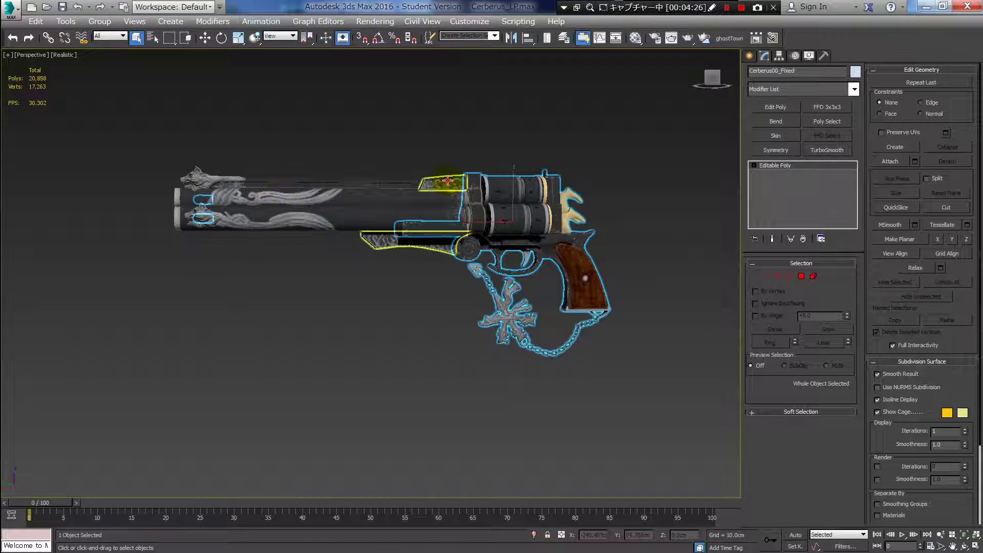
{"action": "left_click", "coordinate": [324, 193]}
{"action": "middle_click_drag", "start_coordinate": [325, 138], "coordinate": [347, 169], "text": "alt"}
{"action": "left_click", "coordinate": [348, 164]}
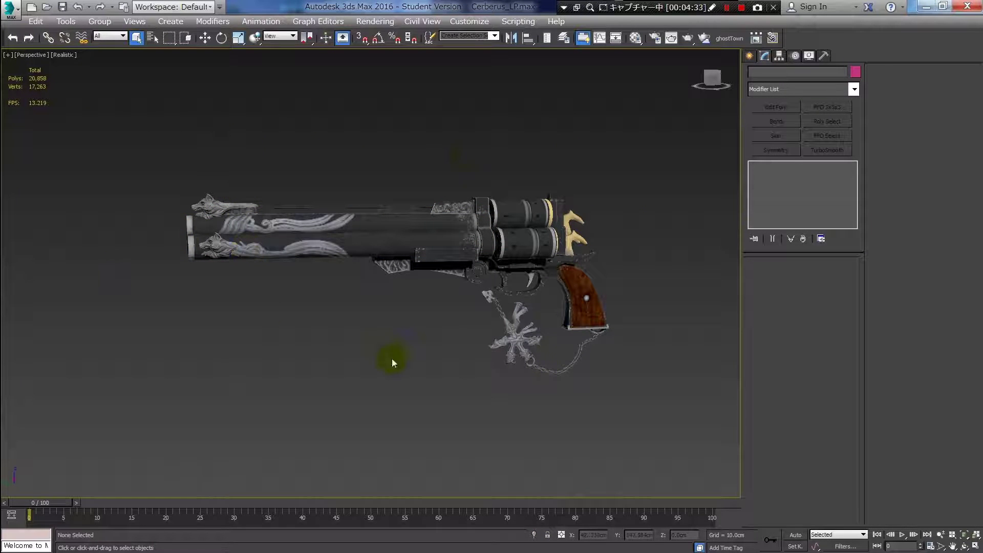
Export the gun from 3ds Max over the existing Cerberus_LP.obj, confirming the overwrite
{"action": "key", "text": "alt+Tab"}
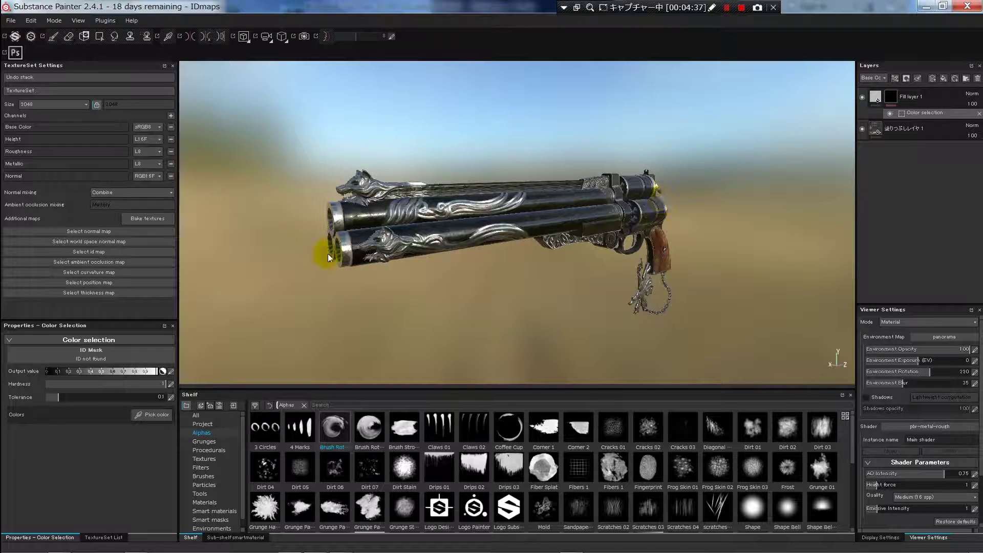
{"action": "key", "text": "alt+Tab"}
{"action": "left_click", "coordinate": [275, 176]}
{"action": "left_click", "coordinate": [7, 9]}
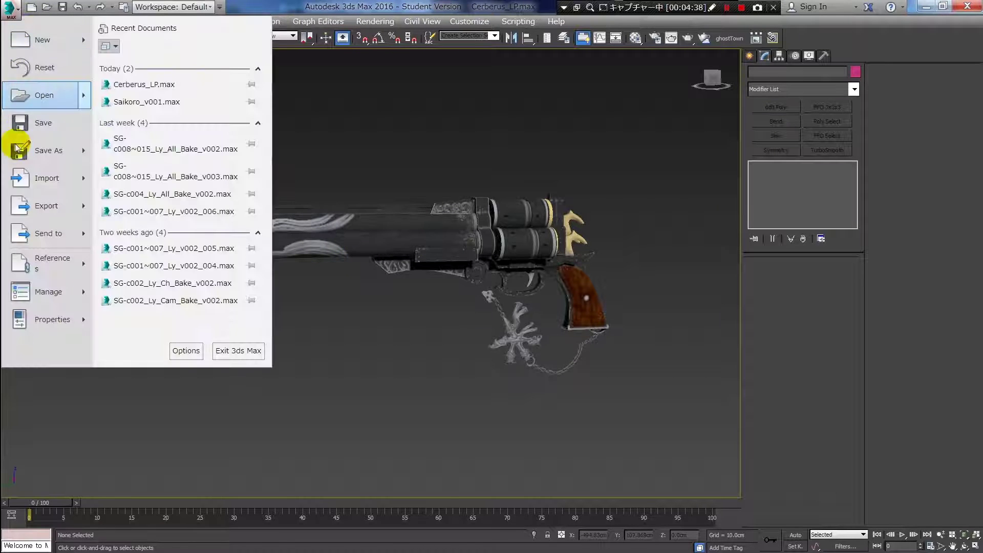
{"action": "left_click", "coordinate": [39, 210]}
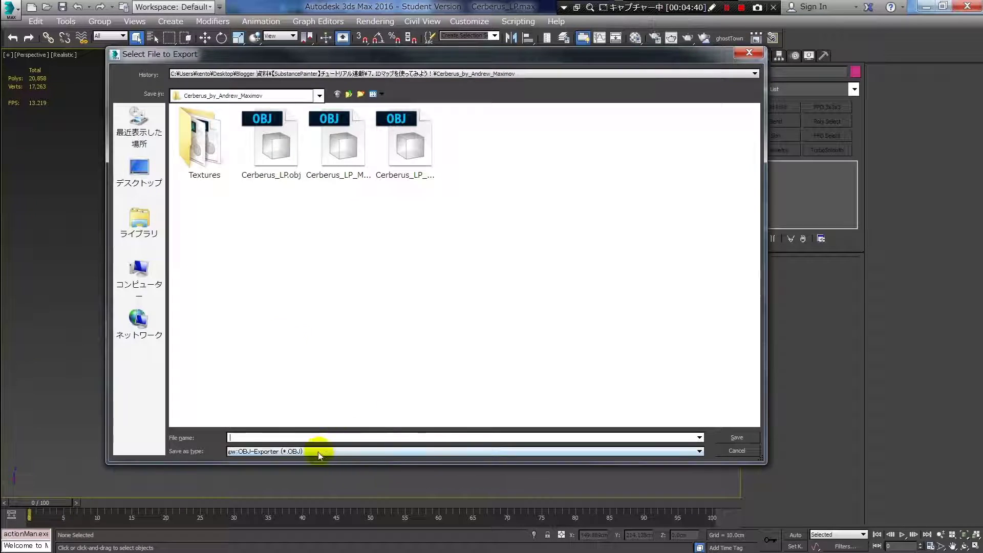
{"action": "left_click", "coordinate": [280, 161]}
{"action": "left_click", "coordinate": [736, 438]}
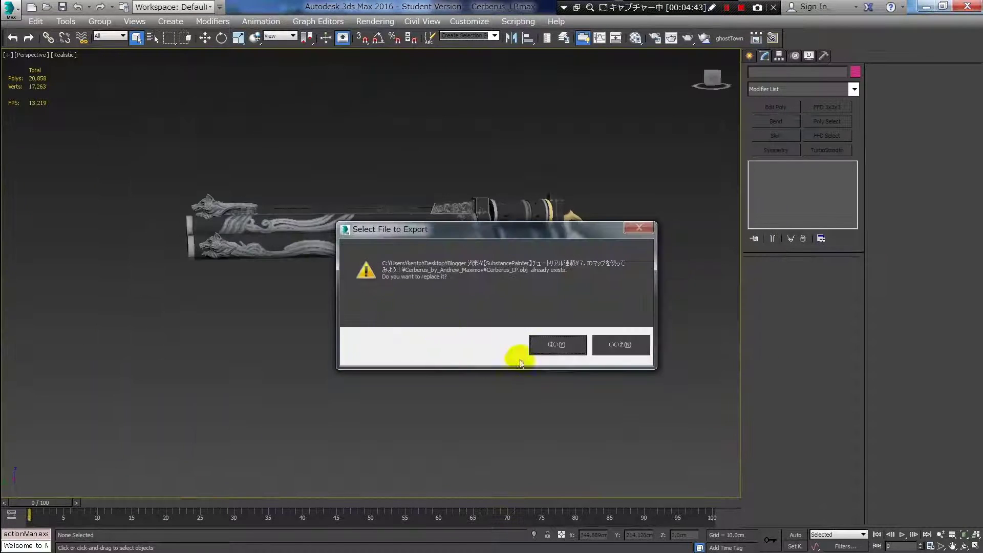
{"action": "left_click", "coordinate": [558, 345]}
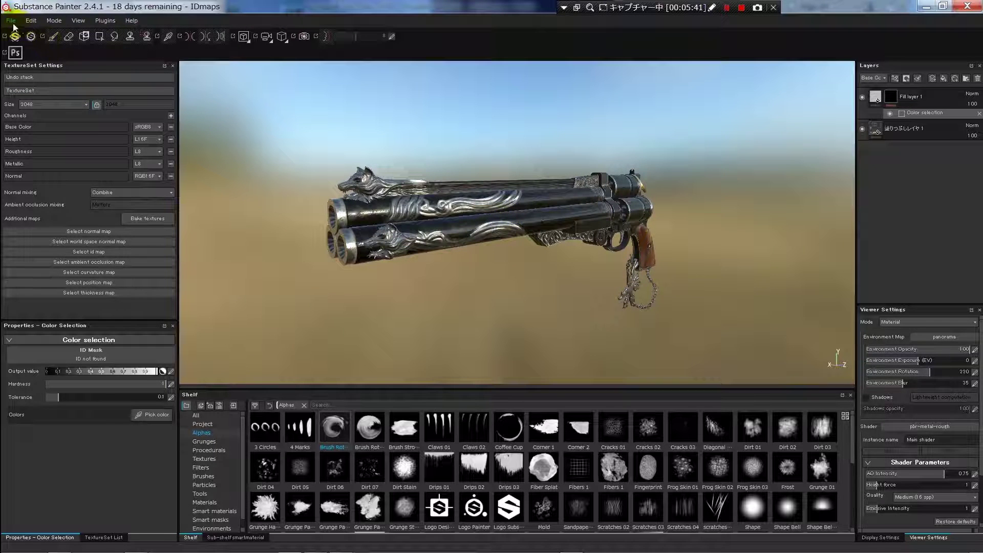
Reframe and orbit around the textured gun, then bring up the Edit menu
{"action": "key", "text": "f"}
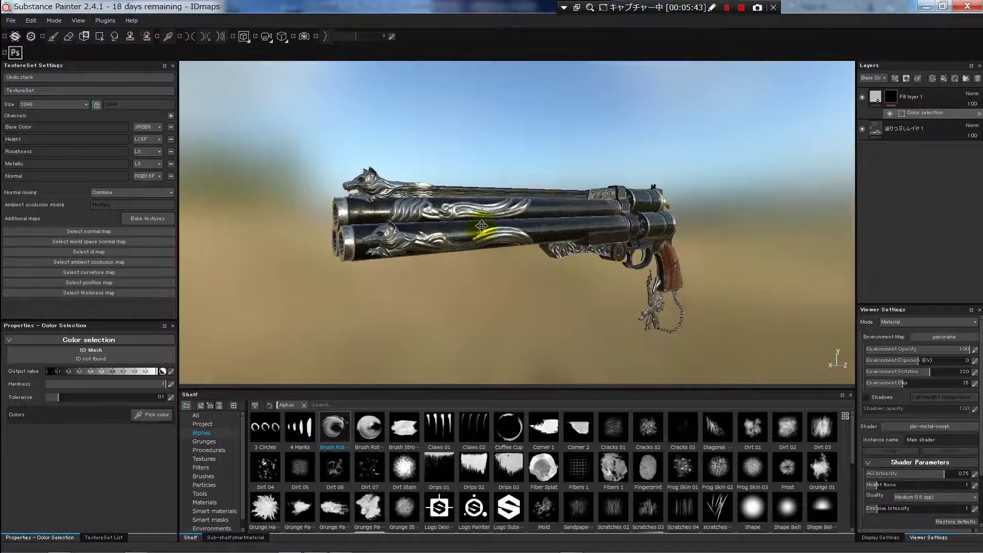
{"action": "left_click_drag", "start_coordinate": [450, 213], "coordinate": [523, 237], "text": "alt"}
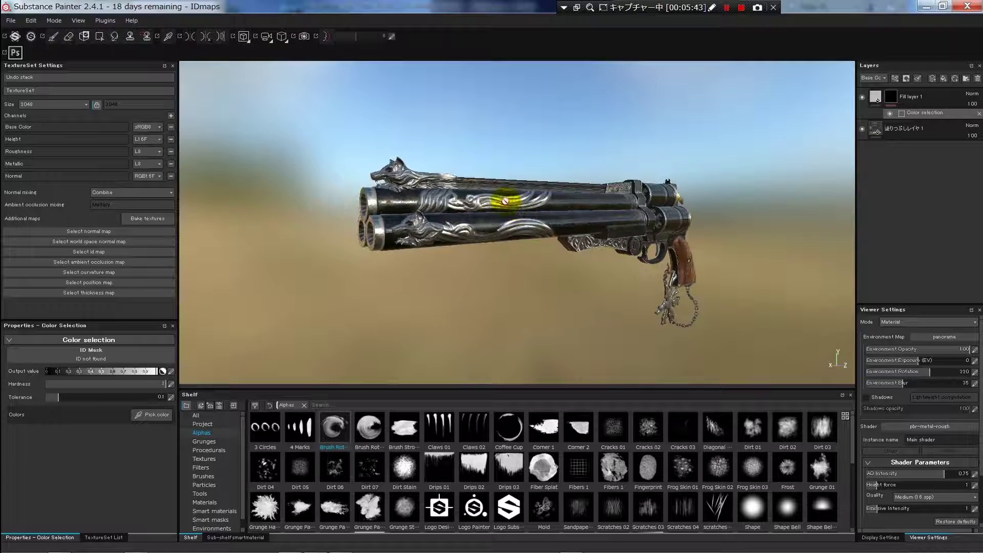
{"action": "left_click", "coordinate": [32, 21]}
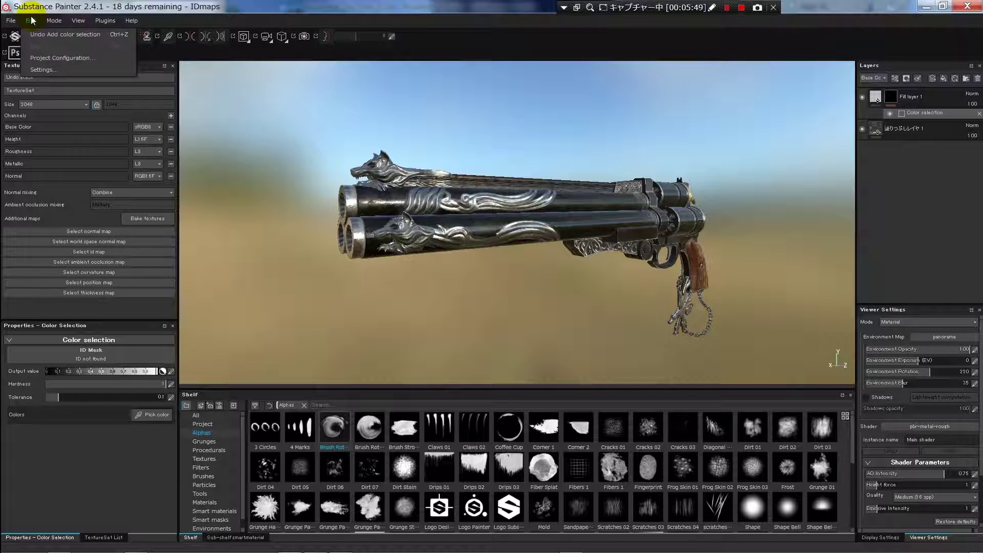
Load Cerberus_LP.obj as the project mesh with Preserve strokes positions kept on
{"action": "left_click", "coordinate": [56, 59]}
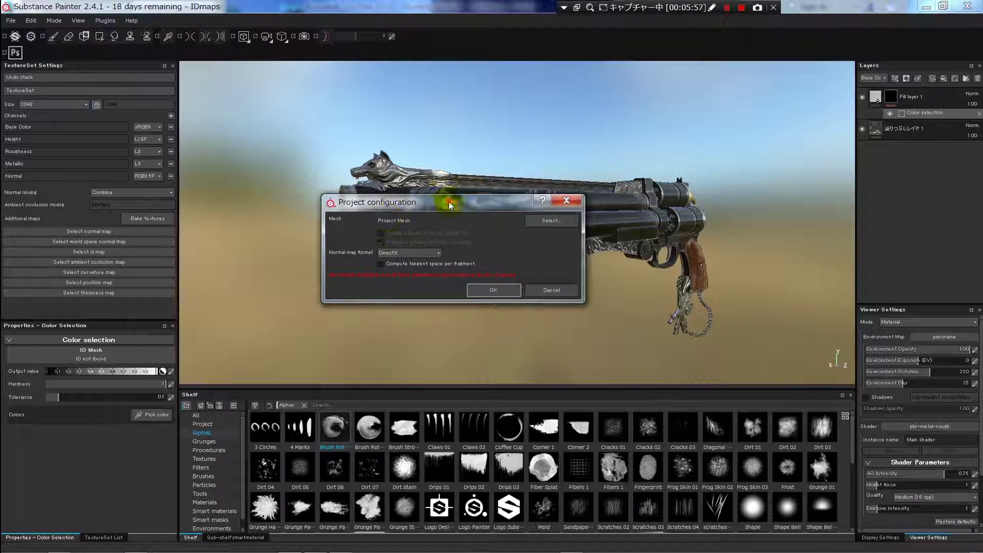
{"action": "left_click_drag", "start_coordinate": [449, 202], "coordinate": [452, 206]}
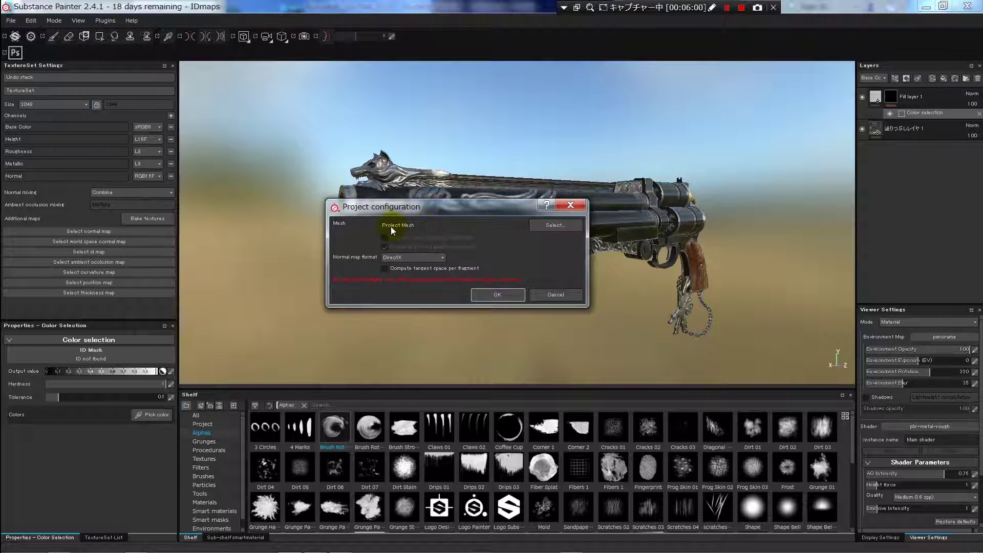
{"action": "left_click", "coordinate": [563, 227]}
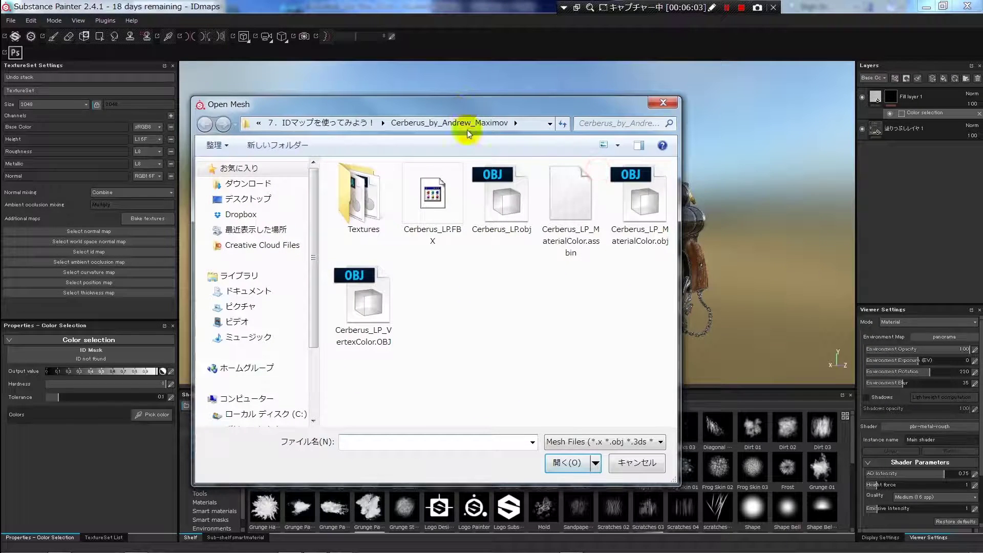
{"action": "left_click", "coordinate": [500, 201]}
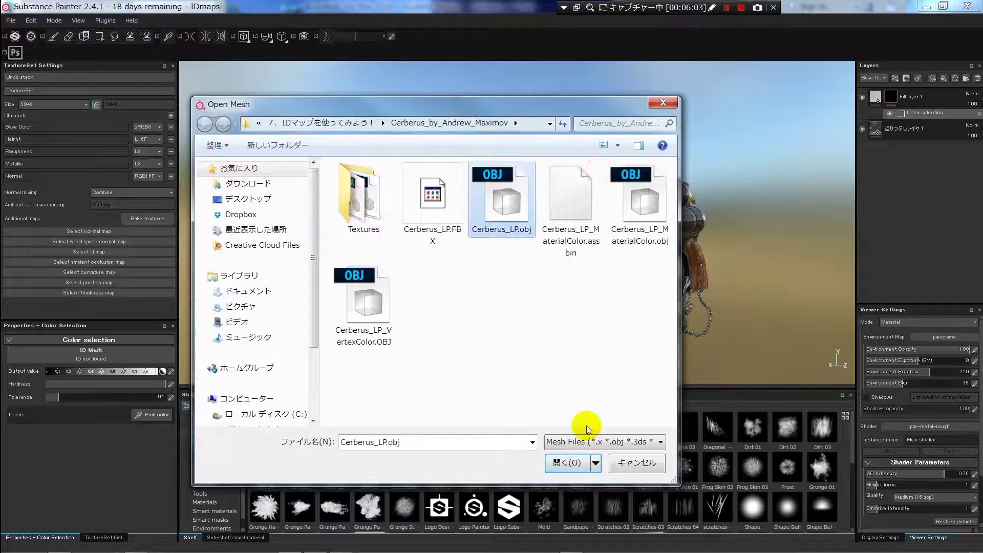
{"action": "left_click", "coordinate": [566, 463]}
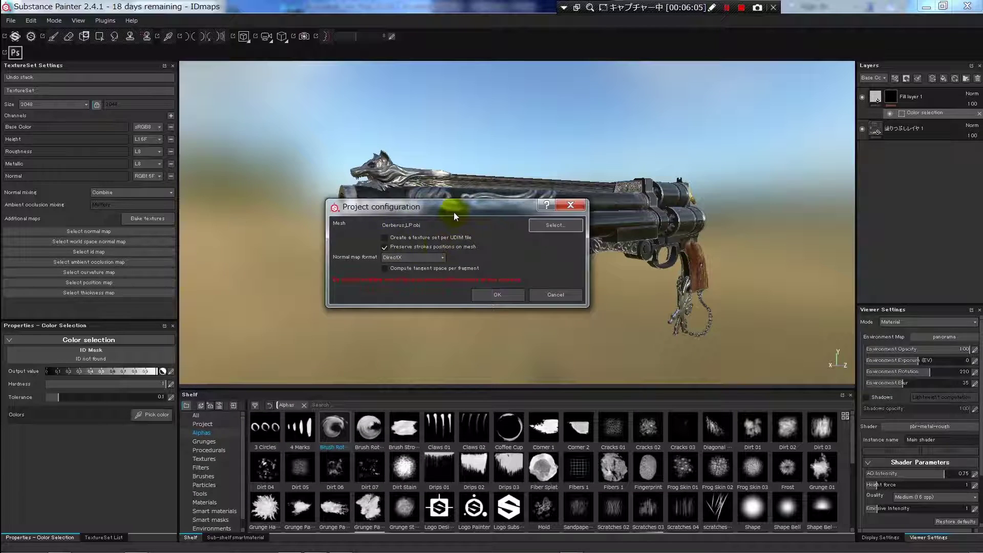
{"action": "left_click_drag", "start_coordinate": [454, 212], "coordinate": [466, 249]}
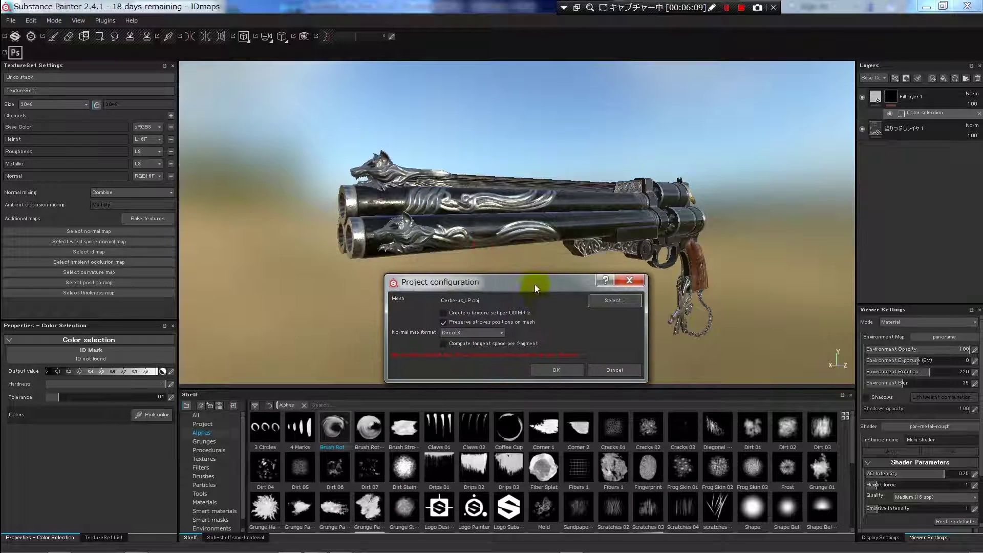
{"action": "left_click_drag", "start_coordinate": [481, 249], "coordinate": [534, 288]}
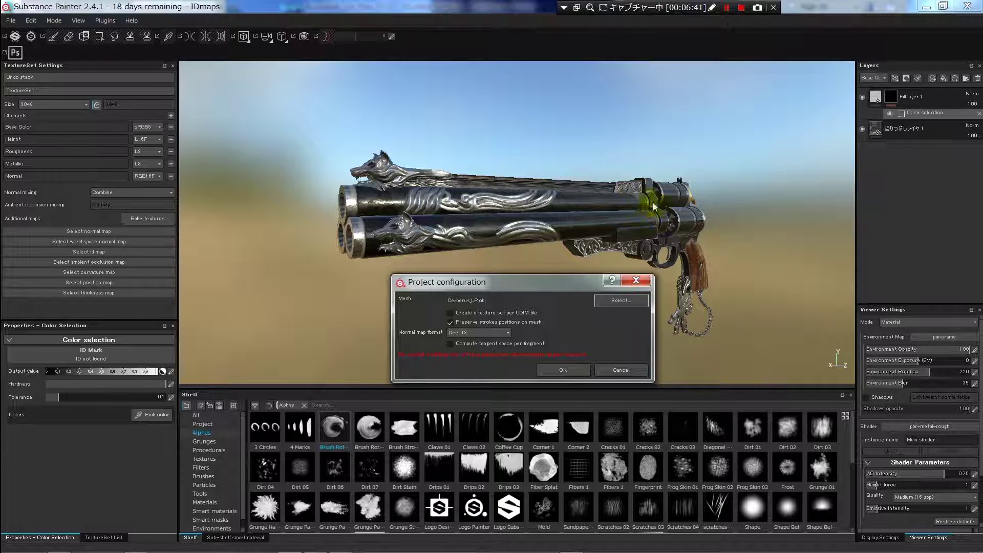
{"action": "left_click_drag", "start_coordinate": [476, 282], "coordinate": [419, 276]}
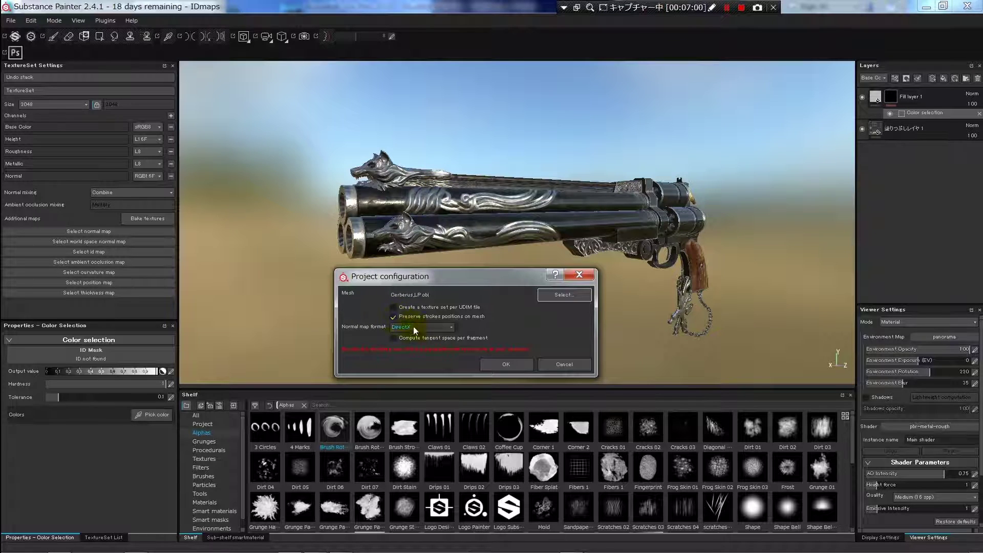
{"action": "left_click", "coordinate": [514, 364]}
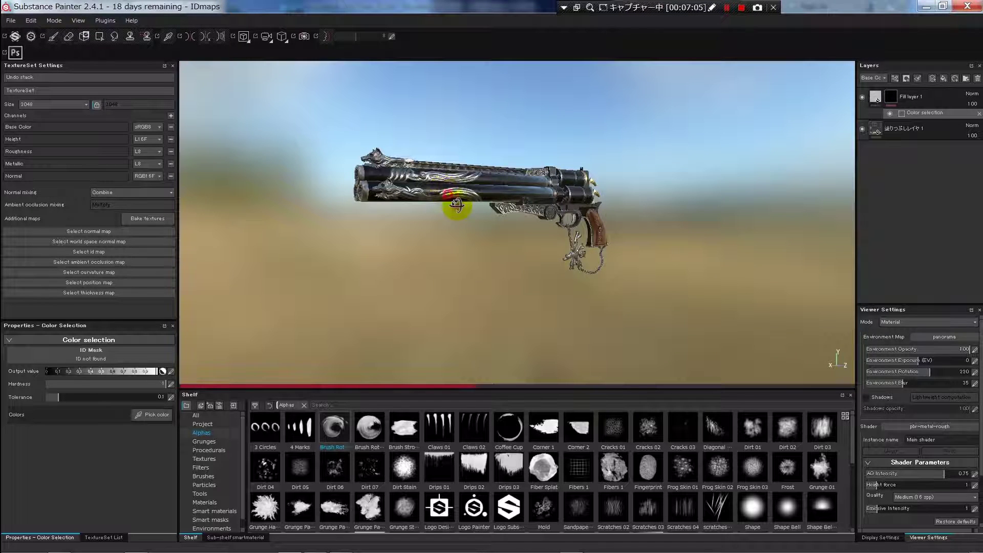
Orbit the reloaded, still-textured gun from several angles, then switch to 3ds Max
{"action": "mouse_move", "coordinate": [461, 194]}
{"action": "left_mouse_down", "text": "alt"}
{"action": "mouse_move", "coordinate": [452, 237]}
{"action": "mouse_move", "coordinate": [443, 226]}
{"action": "mouse_move", "coordinate": [557, 222]}
{"action": "mouse_move", "coordinate": [577, 241]}
{"action": "left_mouse_up", "text": "alt"}
{"action": "mouse_move", "coordinate": [490, 228]}
{"action": "left_mouse_down", "text": "alt"}
{"action": "mouse_move", "coordinate": [587, 248]}
{"action": "mouse_move", "coordinate": [550, 224]}
{"action": "mouse_move", "coordinate": [568, 220]}
{"action": "mouse_move", "coordinate": [538, 223]}
{"action": "left_mouse_up", "text": "alt"}
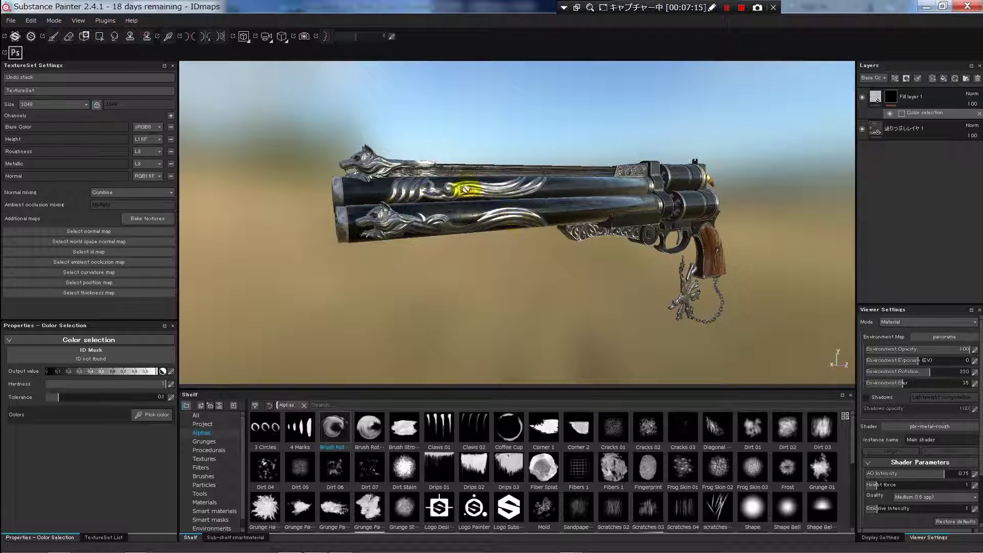
{"action": "left_click_drag", "start_coordinate": [446, 193], "coordinate": [442, 200], "text": "alt"}
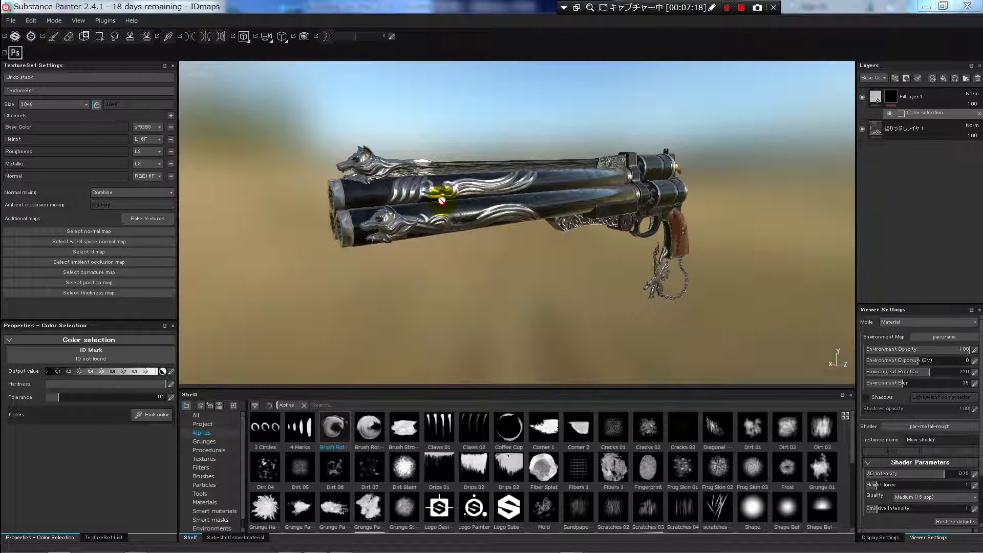
{"action": "key", "text": "alt+Tab"}
{"action": "key", "text": "alt+Tab"}
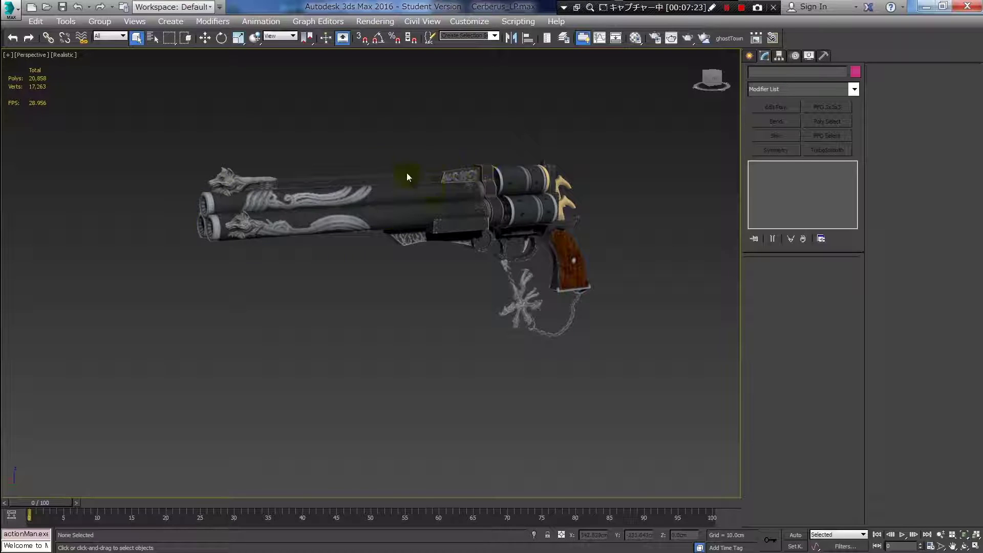
Give materials flat Diffuse colours: red barrels, green wolf heads, blue plates, cyan body
{"action": "mouse_move", "coordinate": [406, 173]}
{"action": "middle_mouse_down"}
{"action": "mouse_move", "coordinate": [466, 210]}
{"action": "mouse_move", "coordinate": [363, 167]}
{"action": "mouse_move", "coordinate": [361, 182]}
{"action": "mouse_move", "coordinate": [389, 168]}
{"action": "middle_mouse_up"}
{"action": "left_click", "coordinate": [362, 193]}
{"action": "left_click", "coordinate": [370, 154]}
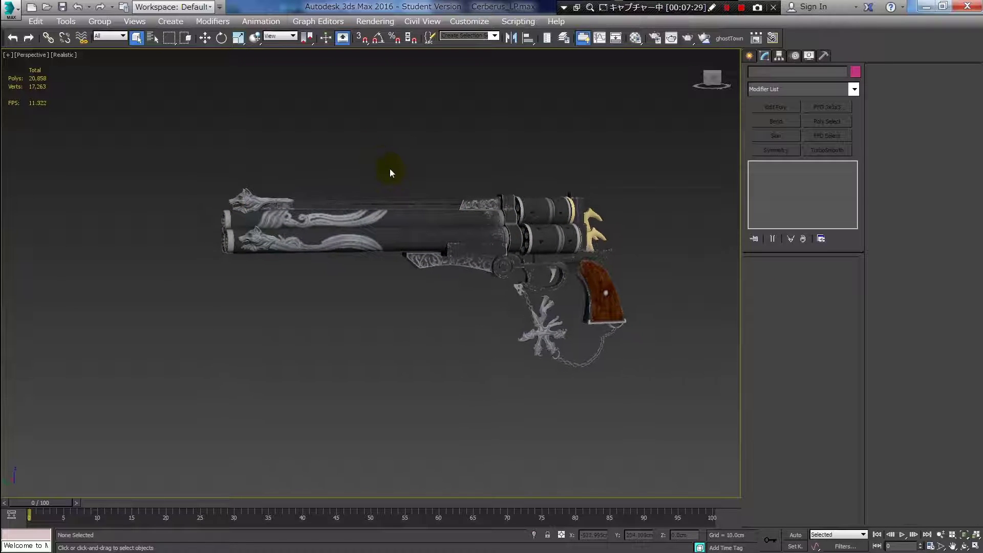
{"action": "key", "text": "m"}
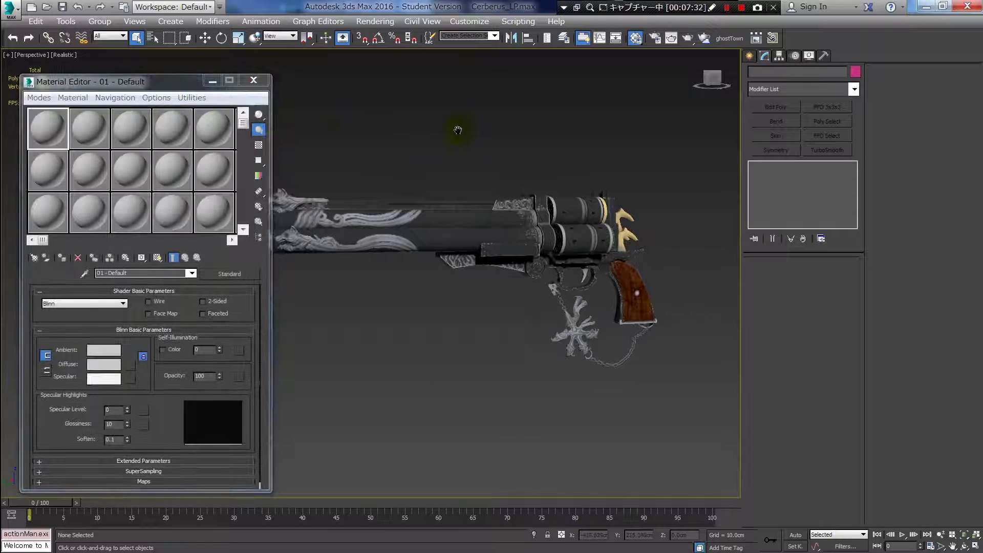
{"action": "left_click", "coordinate": [444, 218]}
{"action": "mouse_move", "coordinate": [391, 151]}
{"action": "middle_mouse_down"}
{"action": "mouse_move", "coordinate": [432, 156]}
{"action": "mouse_move", "coordinate": [354, 130]}
{"action": "middle_mouse_up"}
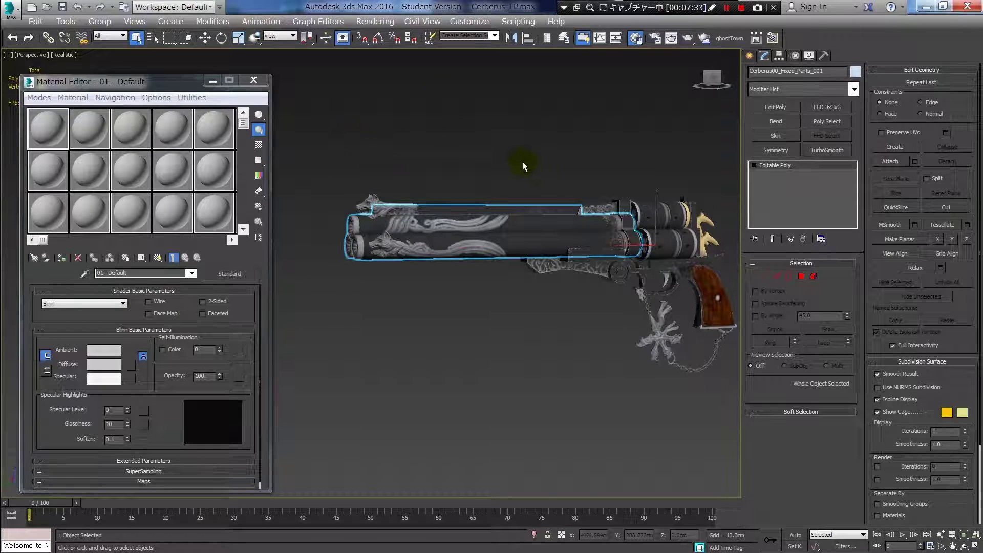
{"action": "middle_click_drag", "start_coordinate": [523, 162], "coordinate": [470, 149], "text": "alt"}
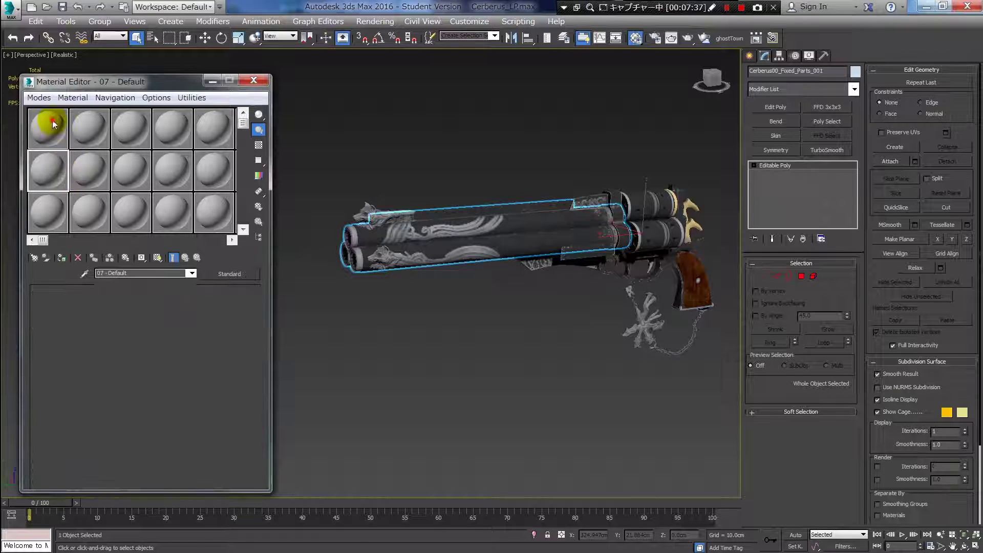
{"action": "left_click", "coordinate": [106, 369]}
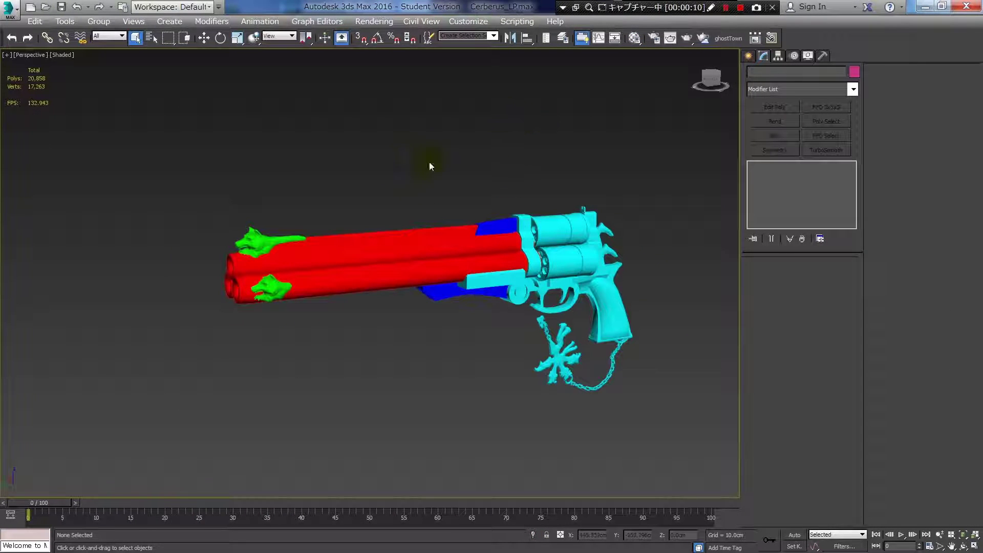
Export the gun over the existing Cerberus_LP_MaterialColor.FBX, then switch to Substance Painter
{"action": "middle_click_drag", "start_coordinate": [430, 162], "coordinate": [308, 171]}
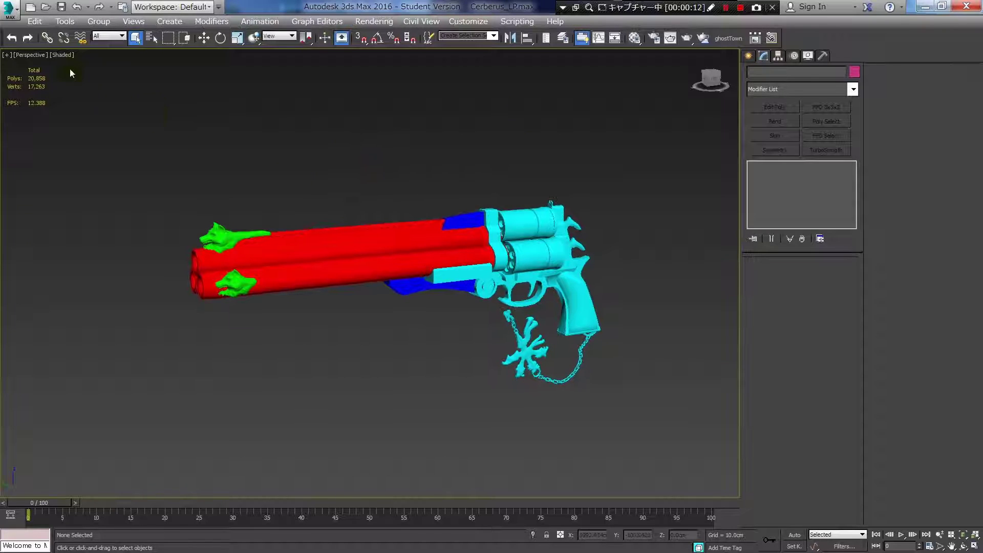
{"action": "left_click", "coordinate": [9, 7]}
{"action": "left_click", "coordinate": [40, 204]}
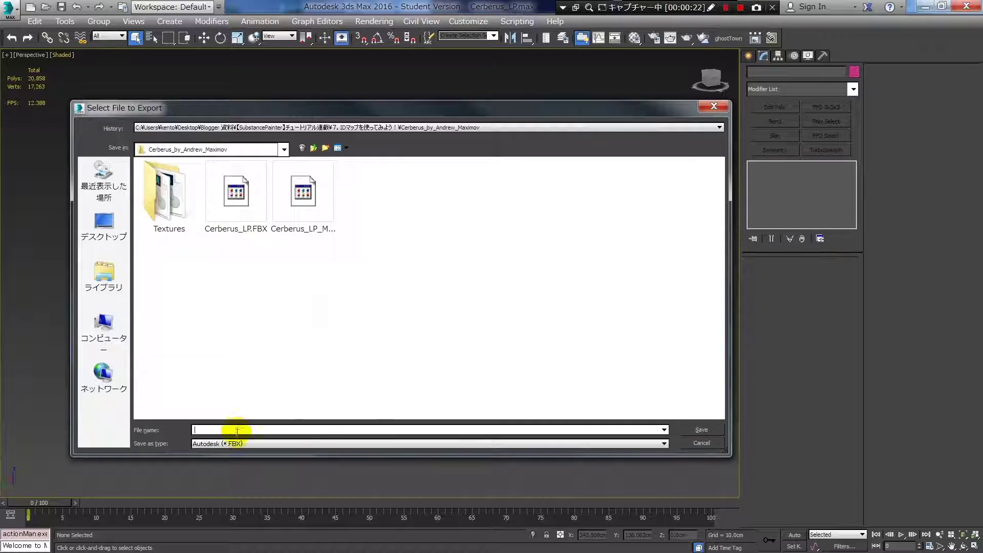
{"action": "left_click", "coordinate": [306, 212]}
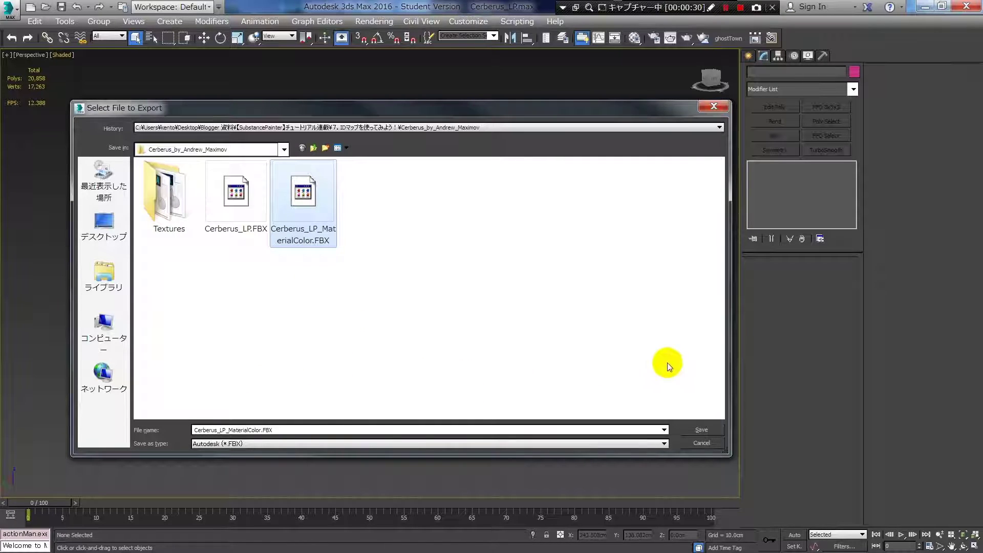
{"action": "left_click", "coordinate": [700, 426]}
{"action": "left_click", "coordinate": [554, 357]}
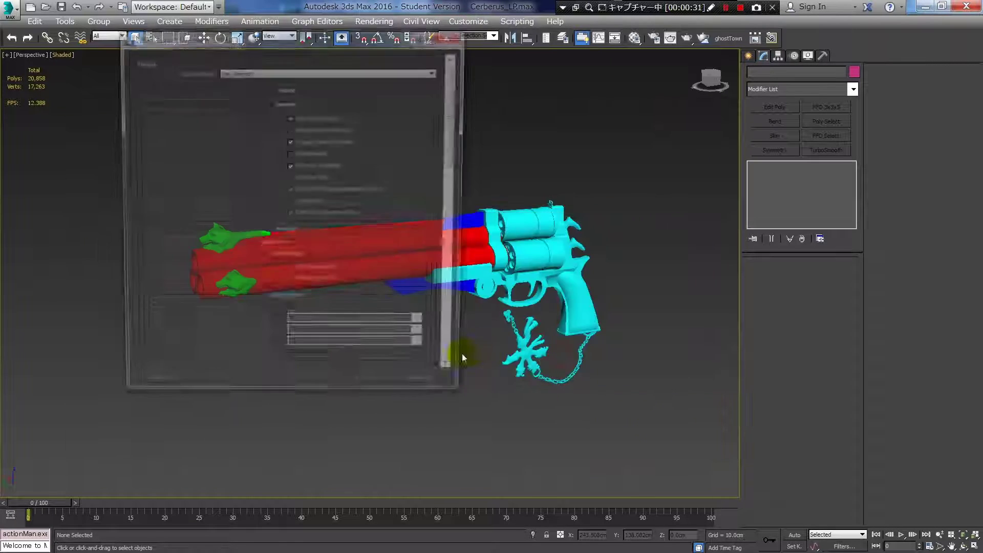
{"action": "left_click", "coordinate": [368, 393]}
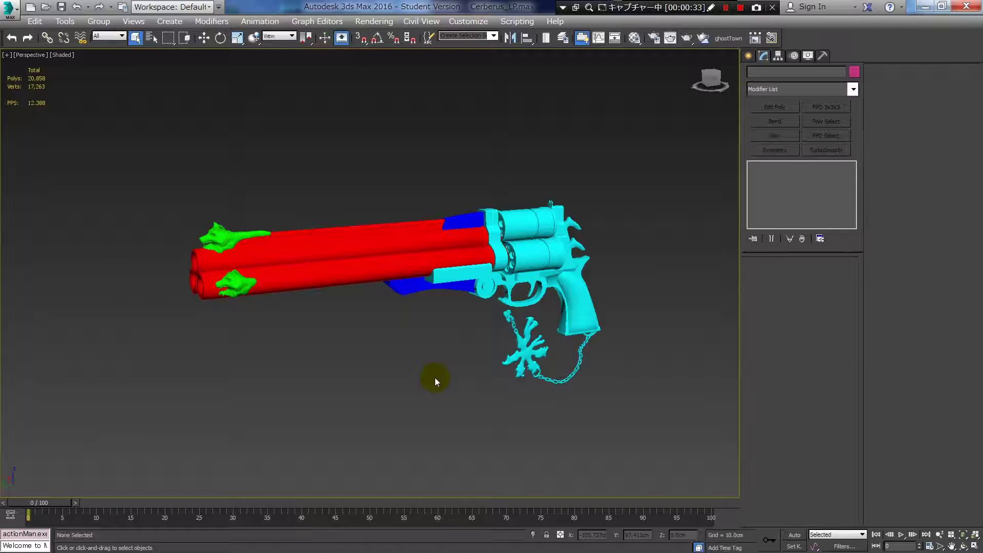
{"action": "key", "text": "alt+Tab"}
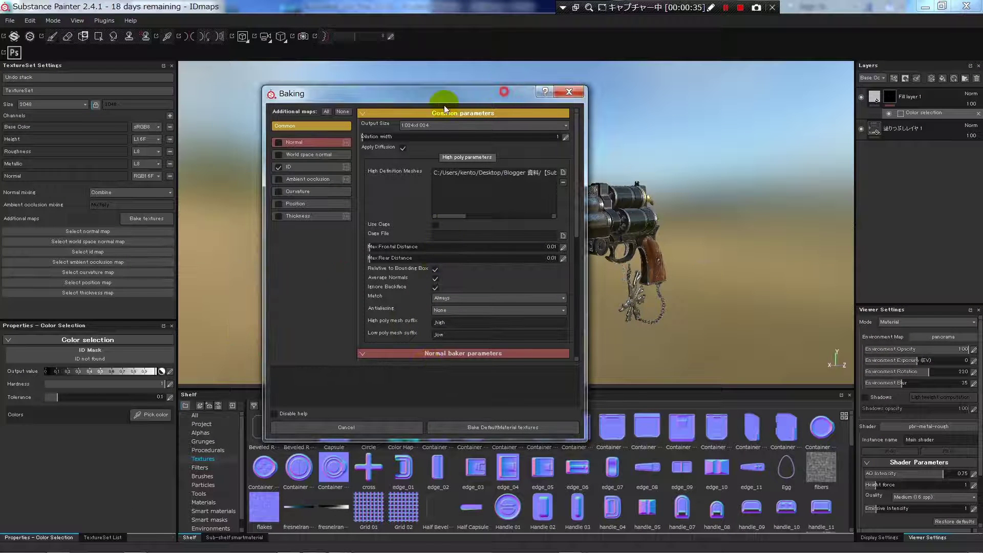
{"action": "left_click_drag", "start_coordinate": [490, 92], "coordinate": [348, 119]}
{"action": "left_click", "coordinate": [428, 120]}
{"action": "mouse_move", "coordinate": [468, 149]}
{"action": "left_mouse_down", "text": "alt"}
{"action": "mouse_move", "coordinate": [527, 179]}
{"action": "mouse_move", "coordinate": [456, 156]}
{"action": "mouse_move", "coordinate": [343, 191]}
{"action": "left_mouse_up", "text": "alt"}
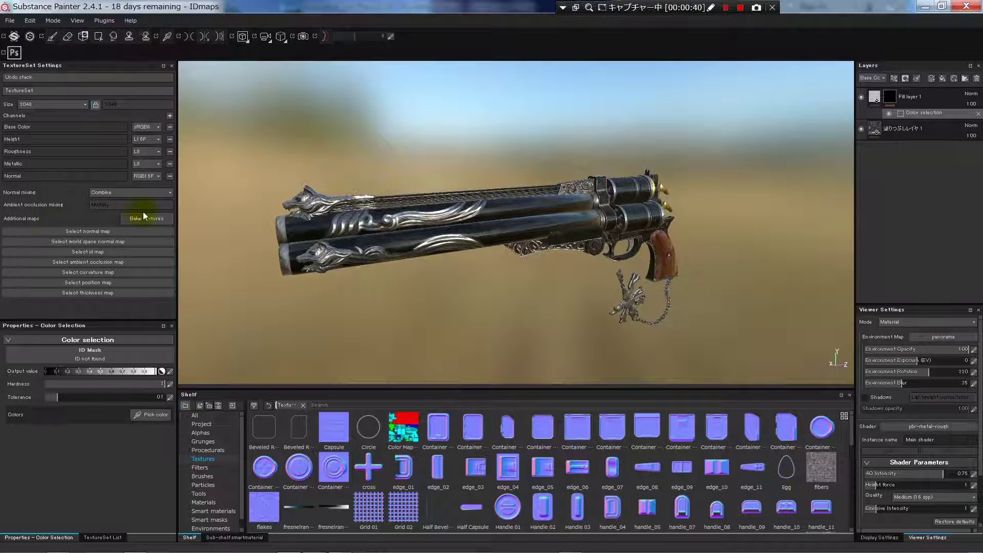
{"action": "left_click", "coordinate": [154, 219]}
{"action": "left_click_drag", "start_coordinate": [505, 112], "coordinate": [376, 109]}
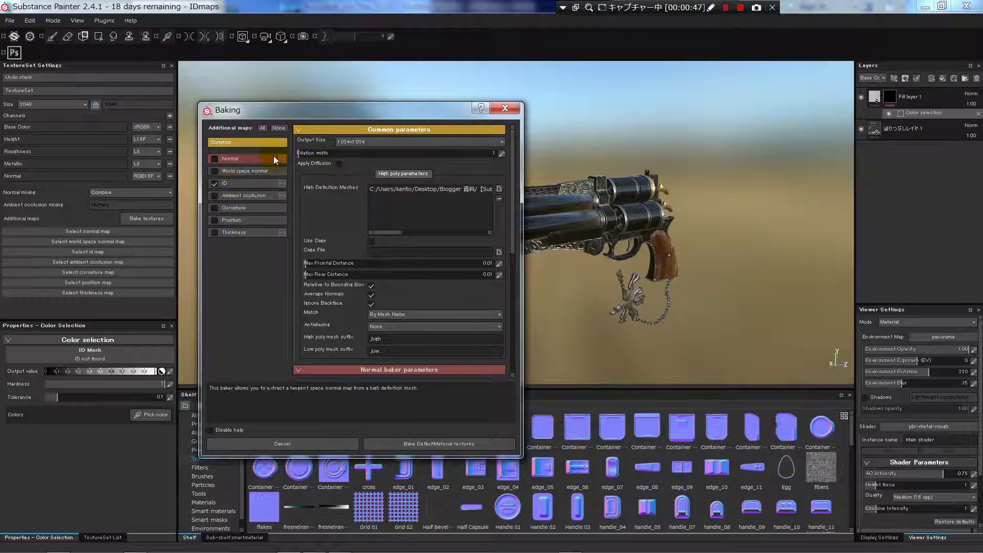
{"action": "left_click", "coordinate": [417, 186]}
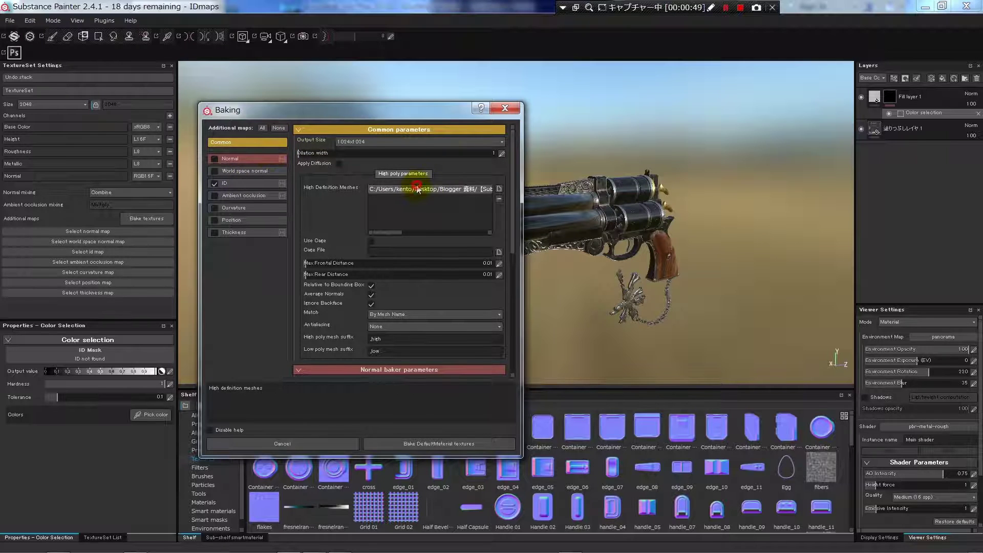
Load Cerberus_LP_MaterialColor.FBX as the Baking dialog's high definition mesh
{"action": "left_click", "coordinate": [499, 200]}
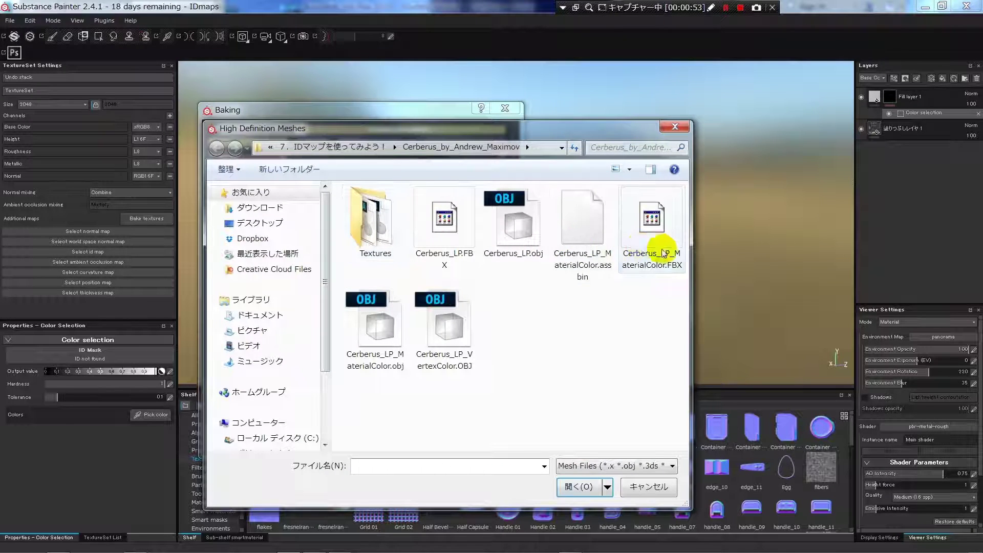
{"action": "left_click", "coordinate": [654, 246]}
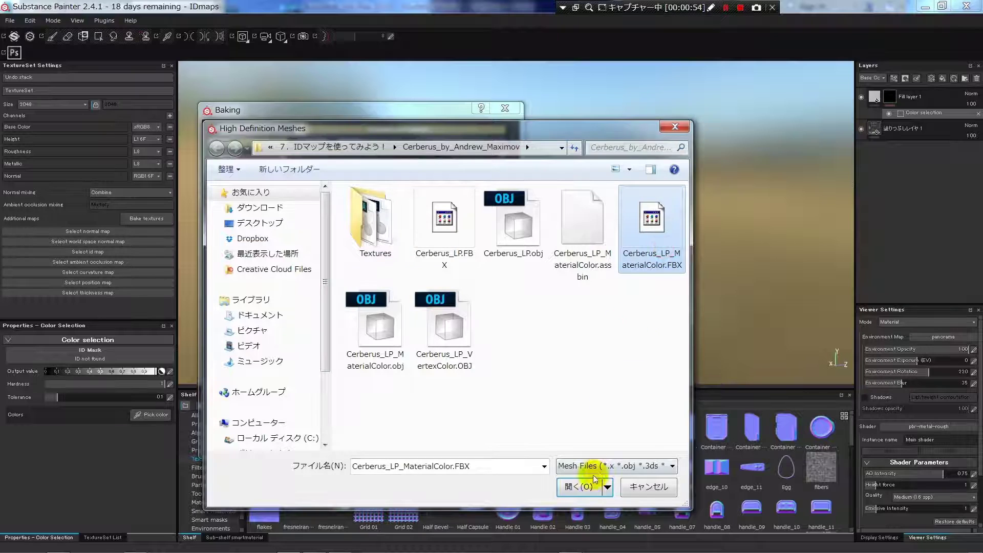
{"action": "left_click", "coordinate": [580, 486]}
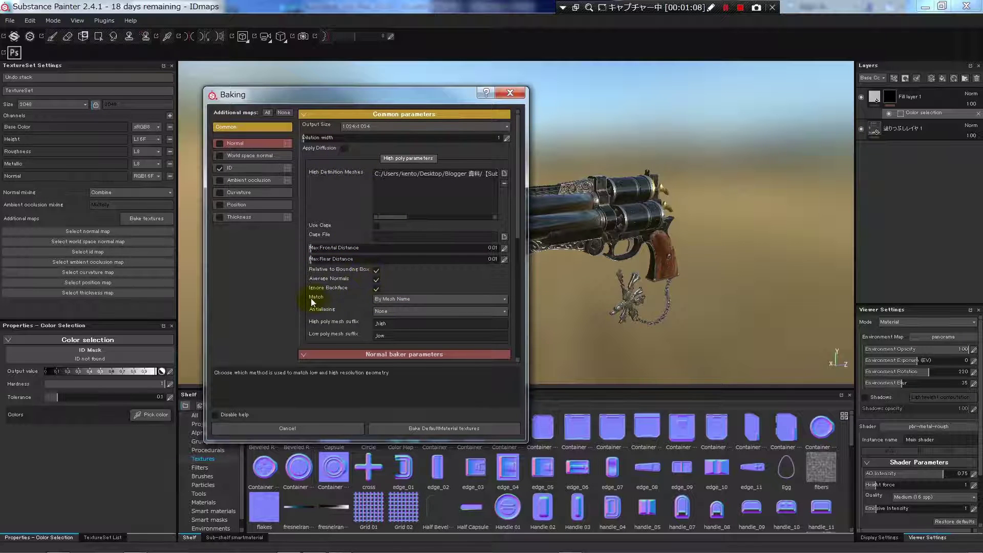
{"action": "left_click", "coordinate": [404, 299]}
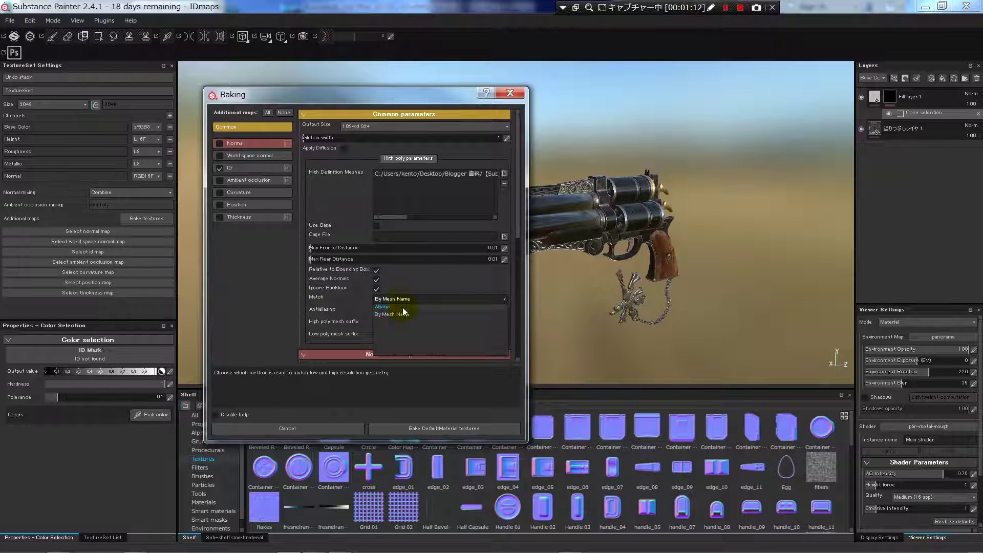
{"action": "left_click", "coordinate": [384, 306]}
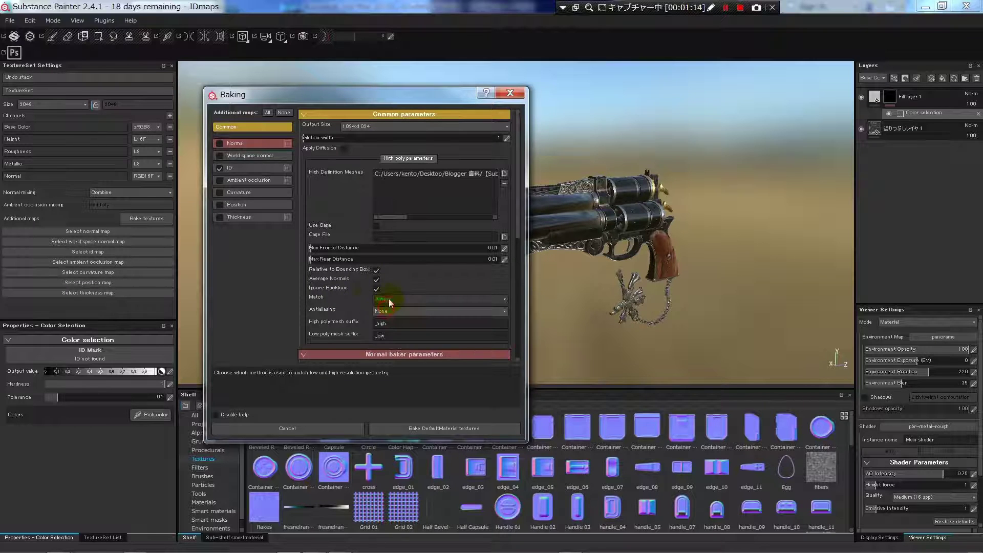
{"action": "left_click", "coordinate": [395, 300]}
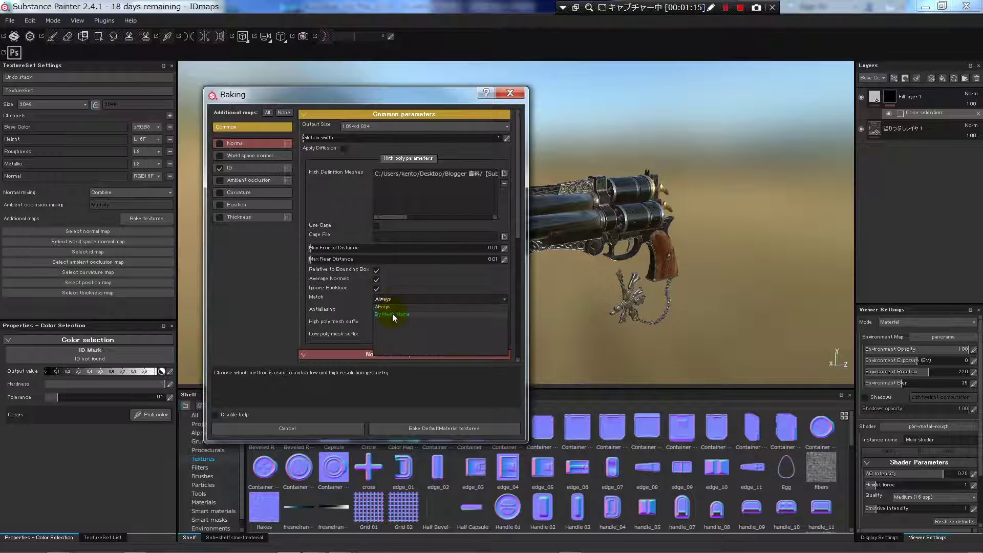
{"action": "left_click", "coordinate": [393, 315]}
{"action": "left_click_drag", "start_coordinate": [444, 97], "coordinate": [397, 55]}
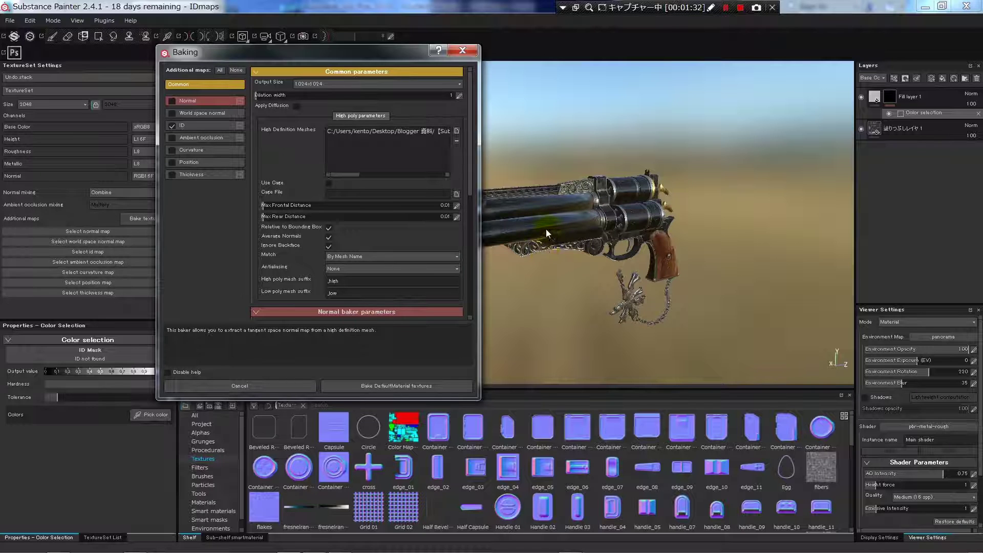
{"action": "mouse_move", "coordinate": [418, 54]}
{"action": "left_mouse_down"}
{"action": "mouse_move", "coordinate": [290, 303]}
{"action": "mouse_move", "coordinate": [343, 319]}
{"action": "left_mouse_up"}
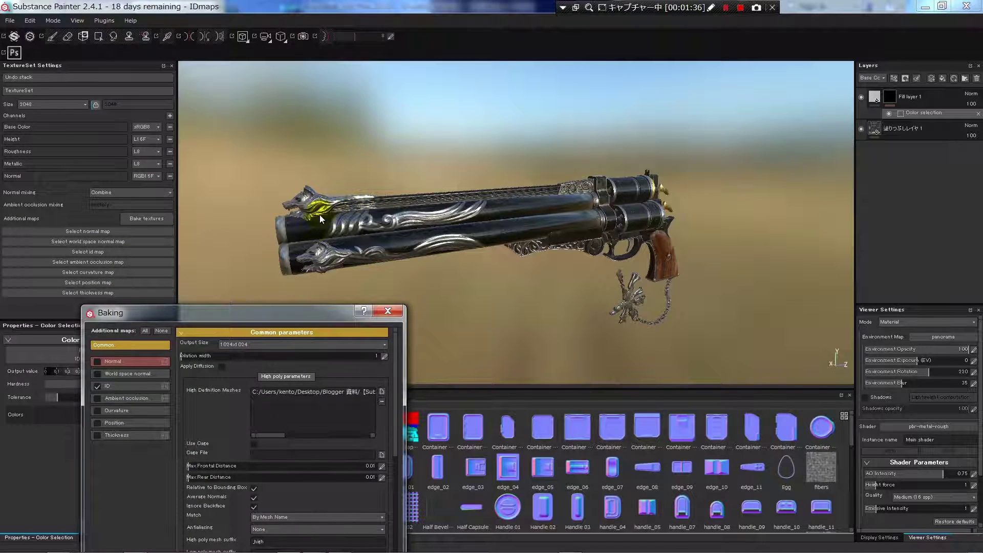
{"action": "mouse_move", "coordinate": [315, 312]}
{"action": "left_mouse_down"}
{"action": "mouse_move", "coordinate": [488, 91]}
{"action": "mouse_move", "coordinate": [377, 67]}
{"action": "left_mouse_up"}
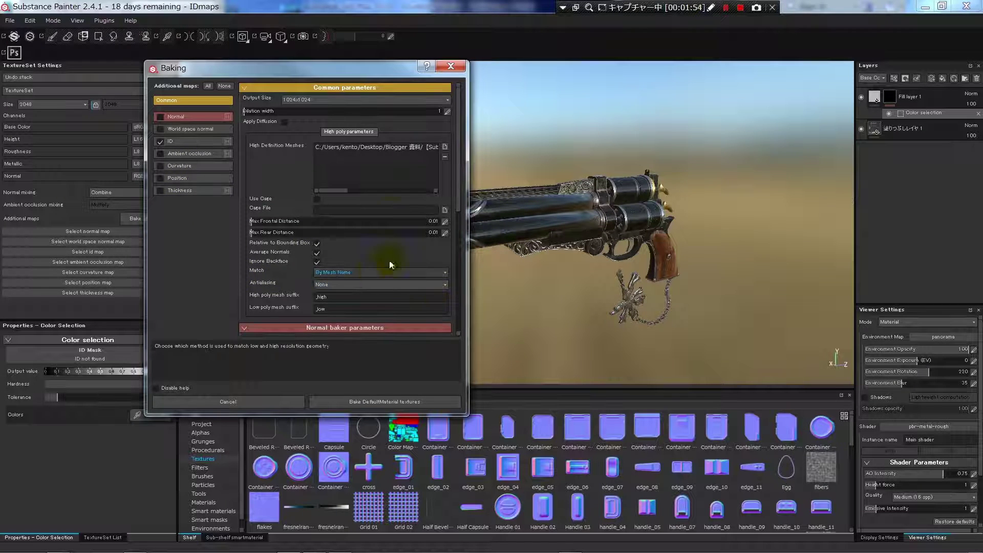
Review the ID baker settings and bake the DefaultMaterial textures to generate the ID map
{"action": "left_click", "coordinate": [182, 140]}
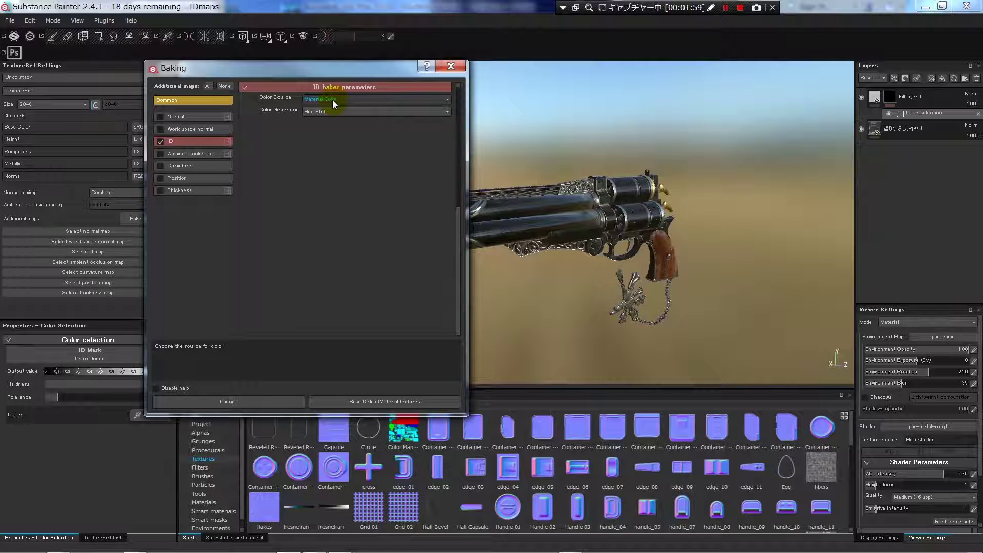
{"action": "left_click", "coordinate": [190, 99]}
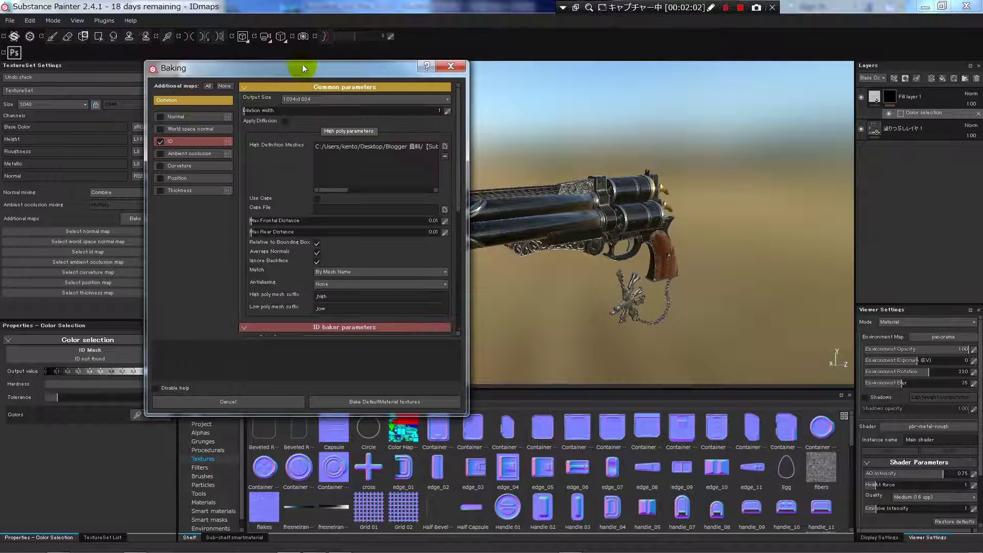
{"action": "left_click_drag", "start_coordinate": [312, 69], "coordinate": [334, 59]}
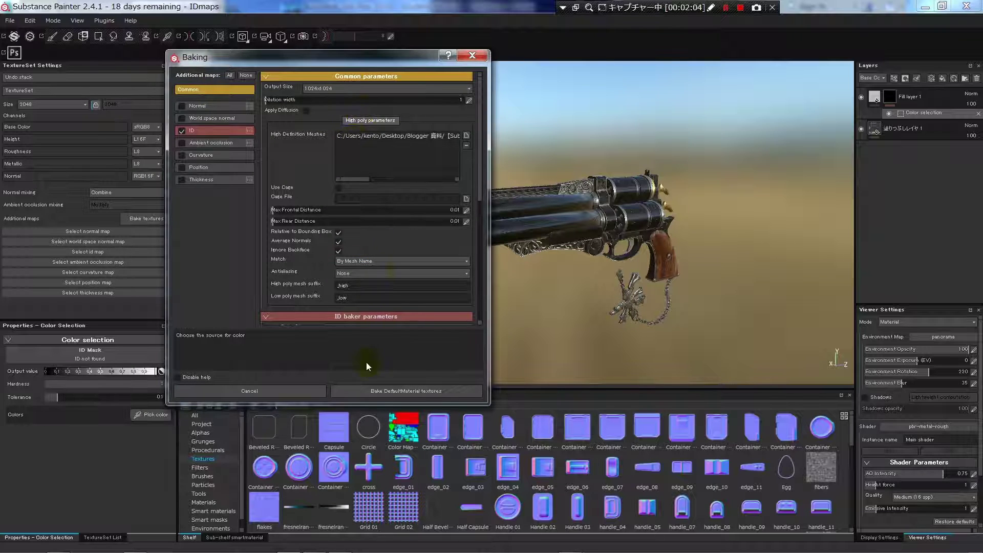
{"action": "left_click", "coordinate": [382, 392]}
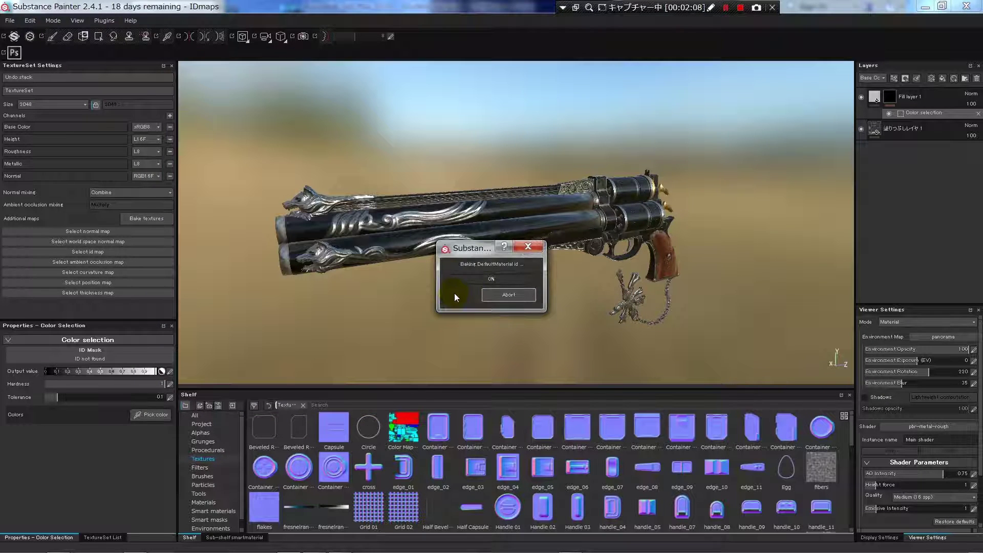
{"action": "key", "text": "Return"}
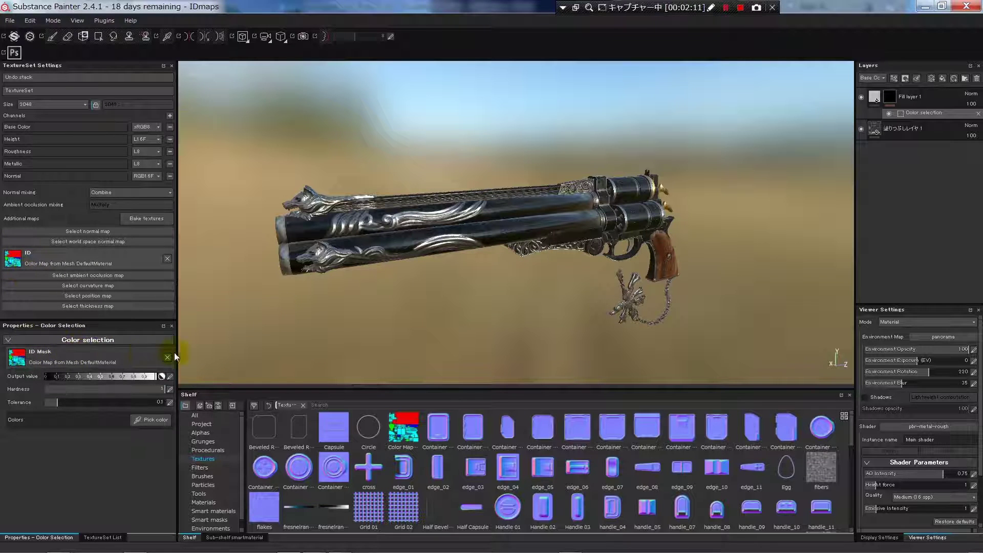
{"action": "mouse_move", "coordinate": [403, 427]}
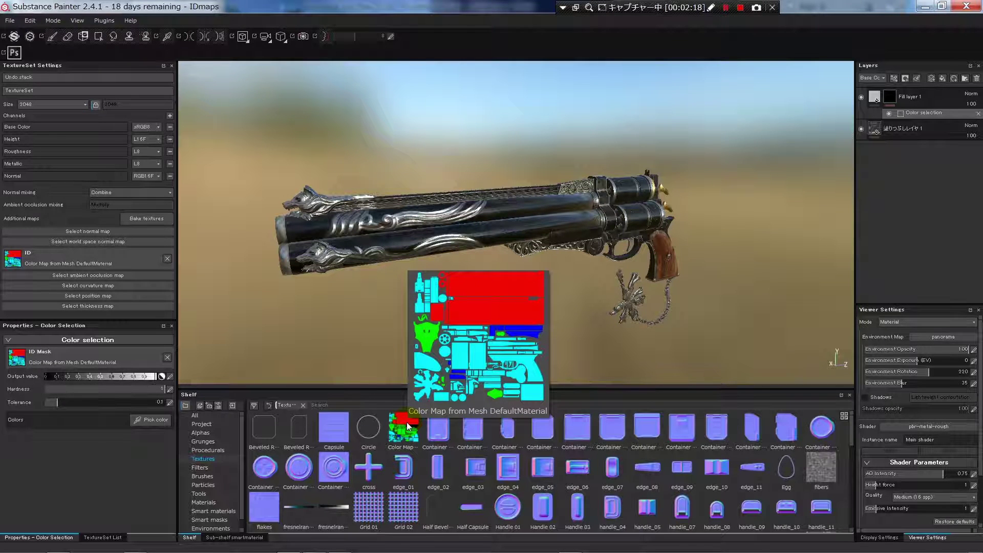
Pick red (R 255, G 0, B 0) from the ID map for the colour-selection mask
{"action": "left_click_drag", "start_coordinate": [408, 426], "coordinate": [530, 239]}
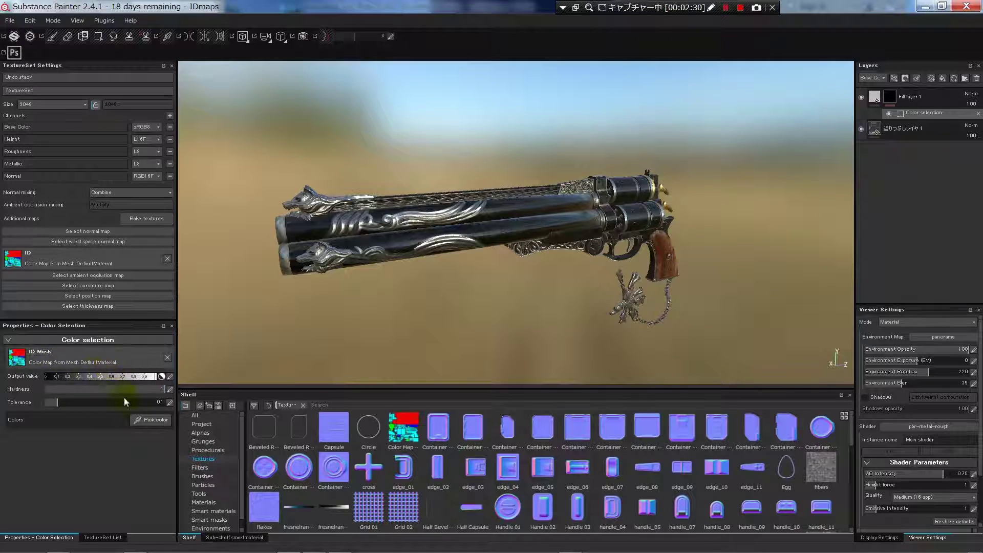
{"action": "left_click", "coordinate": [150, 422]}
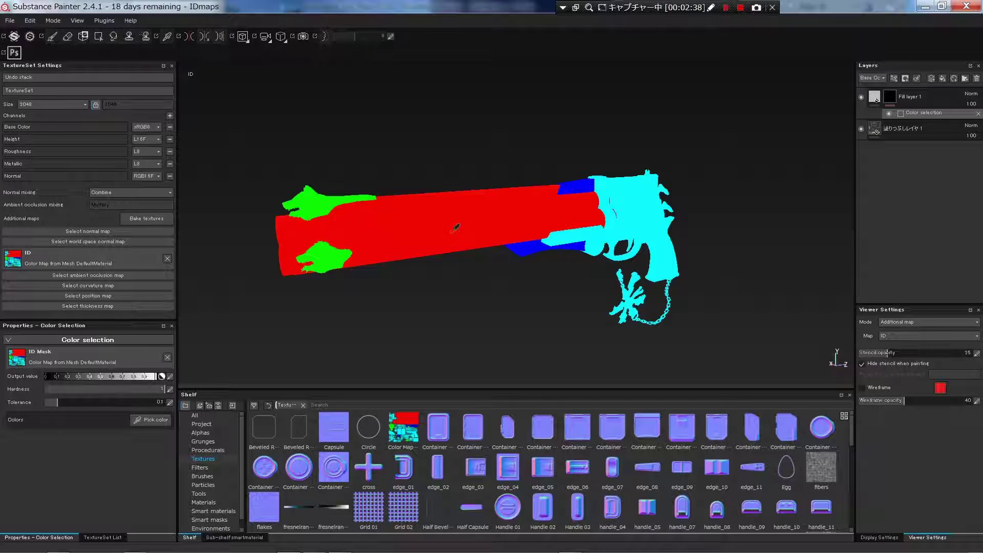
{"action": "left_click", "coordinate": [475, 227]}
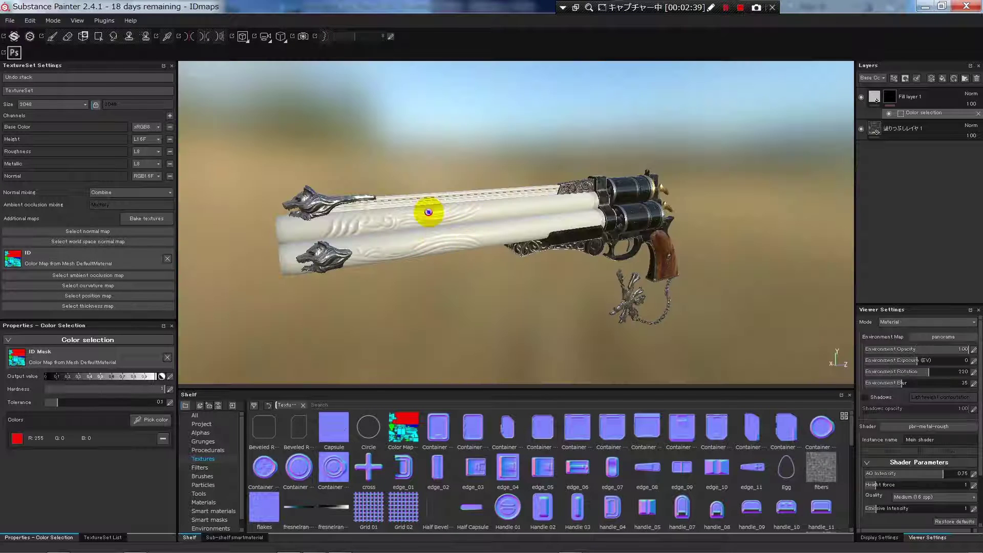
{"action": "mouse_move", "coordinate": [428, 209]}
{"action": "left_mouse_down", "text": "alt"}
{"action": "mouse_move", "coordinate": [433, 292]}
{"action": "mouse_move", "coordinate": [492, 233]}
{"action": "mouse_move", "coordinate": [452, 228]}
{"action": "mouse_move", "coordinate": [545, 208]}
{"action": "mouse_move", "coordinate": [505, 226]}
{"action": "mouse_move", "coordinate": [468, 220]}
{"action": "mouse_move", "coordinate": [446, 231]}
{"action": "mouse_move", "coordinate": [492, 220]}
{"action": "left_mouse_up", "text": "alt"}
Add Fill layer 2 with height, roughness, metallic and normal off and Base Color red
{"action": "left_click", "coordinate": [876, 97]}
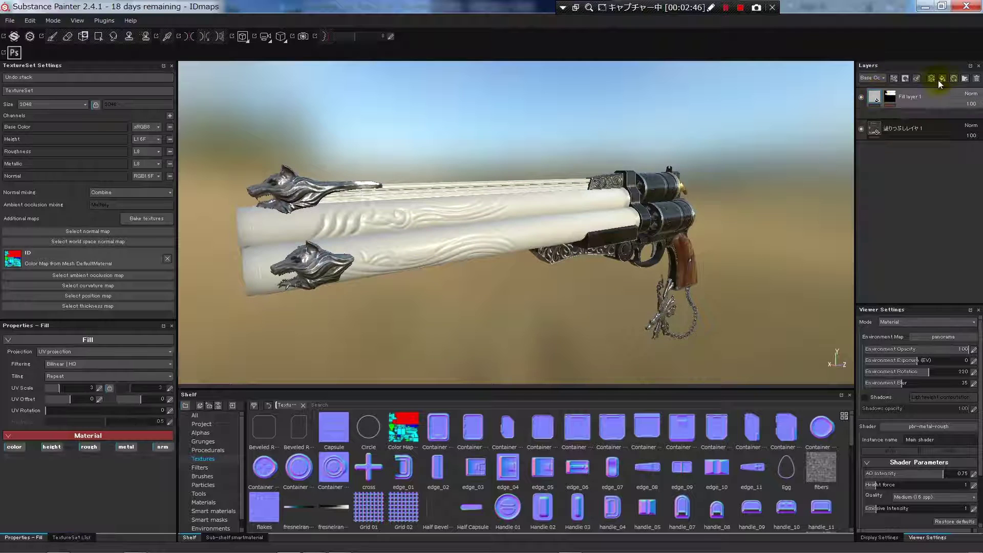
{"action": "key", "text": "ctrl+shift+f"}
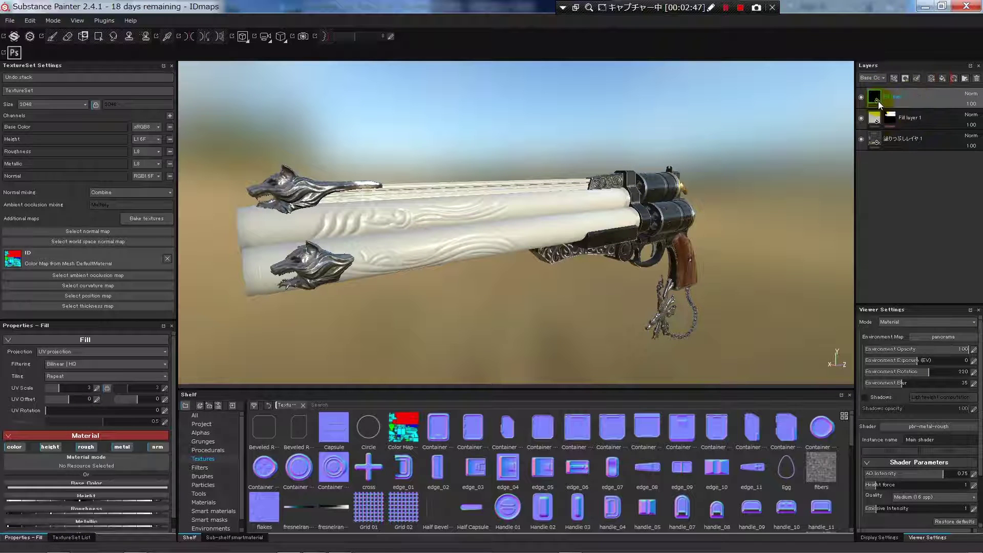
{"action": "left_click", "coordinate": [50, 446]}
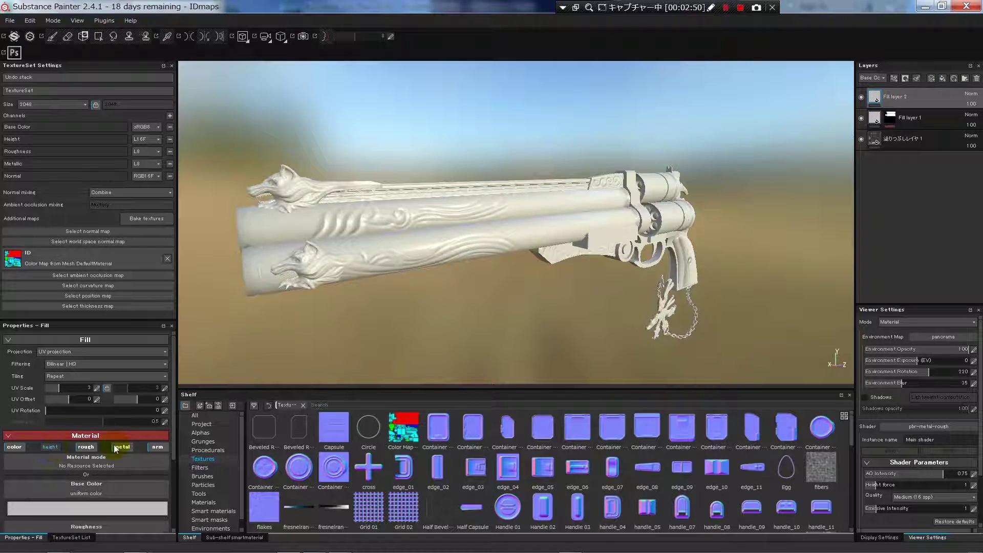
{"action": "left_click", "coordinate": [85, 446]}
{"action": "left_click", "coordinate": [122, 446]}
{"action": "left_click", "coordinate": [158, 447]}
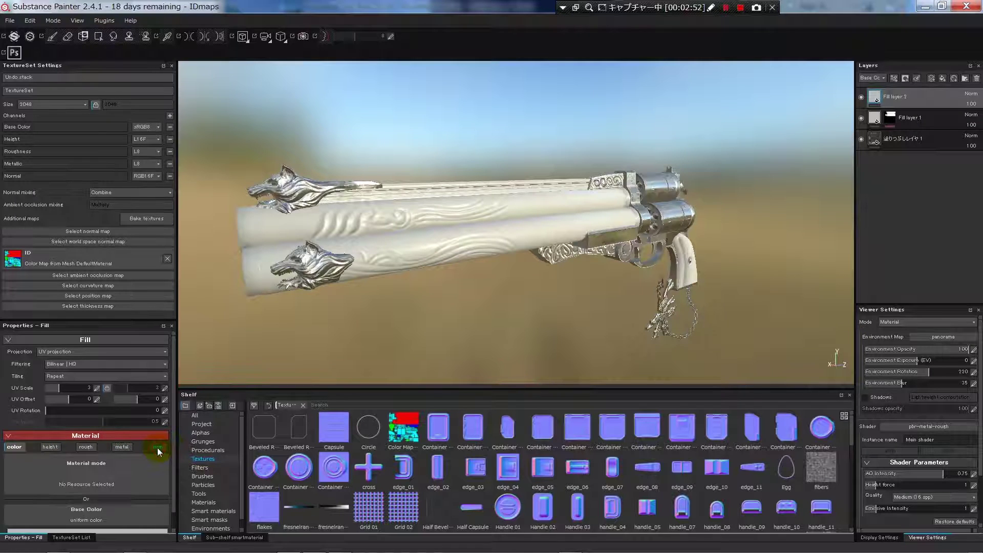
{"action": "left_click", "coordinate": [90, 502]}
{"action": "left_click", "coordinate": [75, 472]}
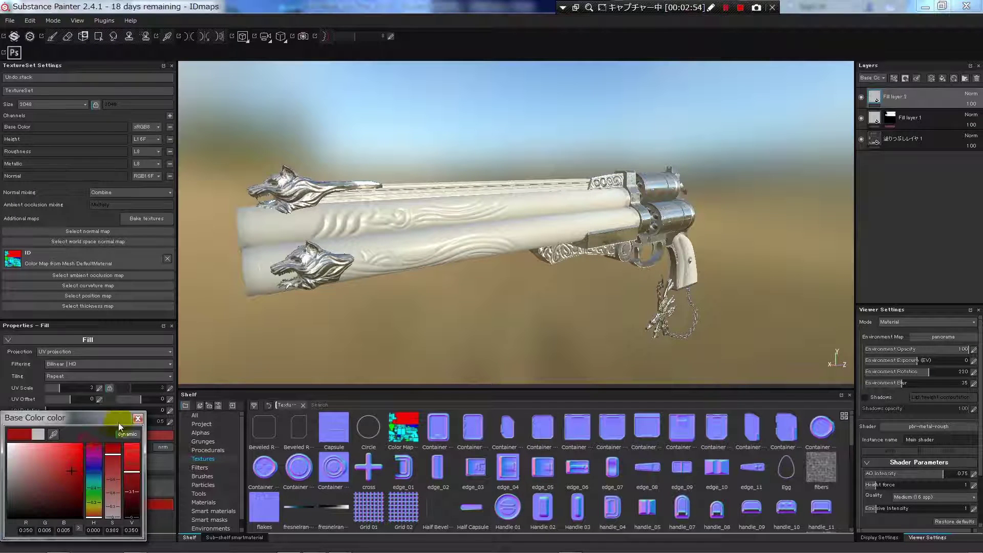
Give the red fill a black mask with colour selection picking the green wolf-head ID
{"action": "right_click", "coordinate": [874, 96]}
{"action": "left_click", "coordinate": [895, 114]}
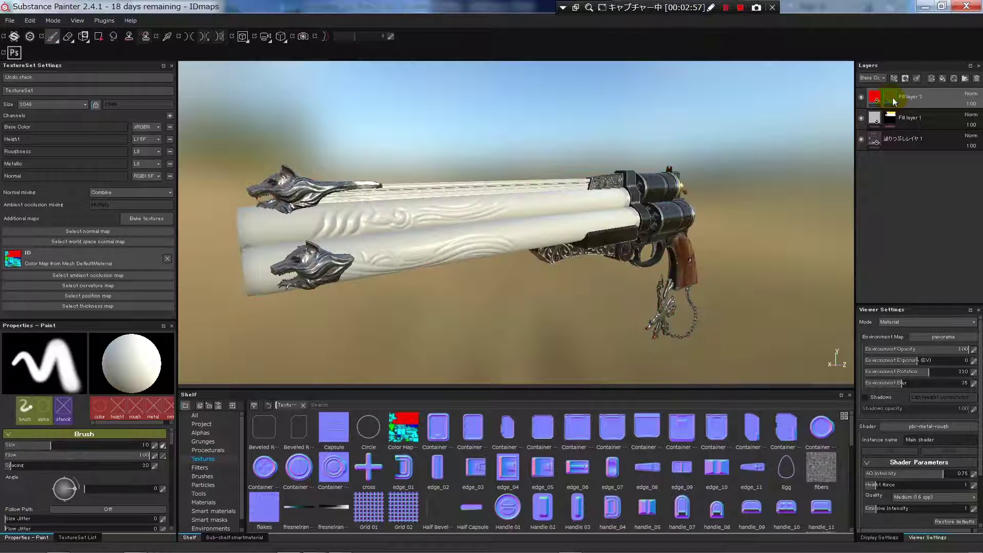
{"action": "right_click", "coordinate": [893, 97]}
{"action": "left_click", "coordinate": [886, 433]}
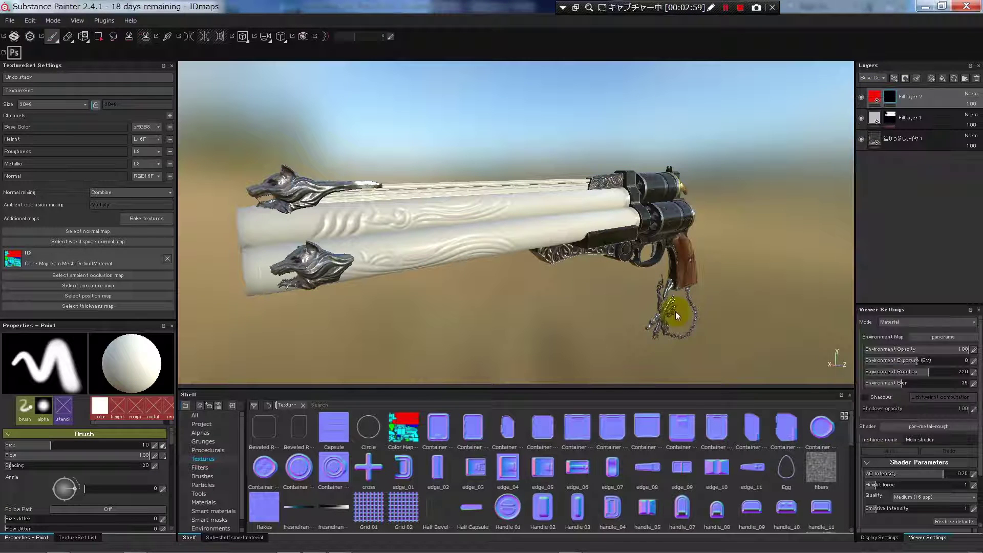
{"action": "left_click", "coordinate": [161, 424]}
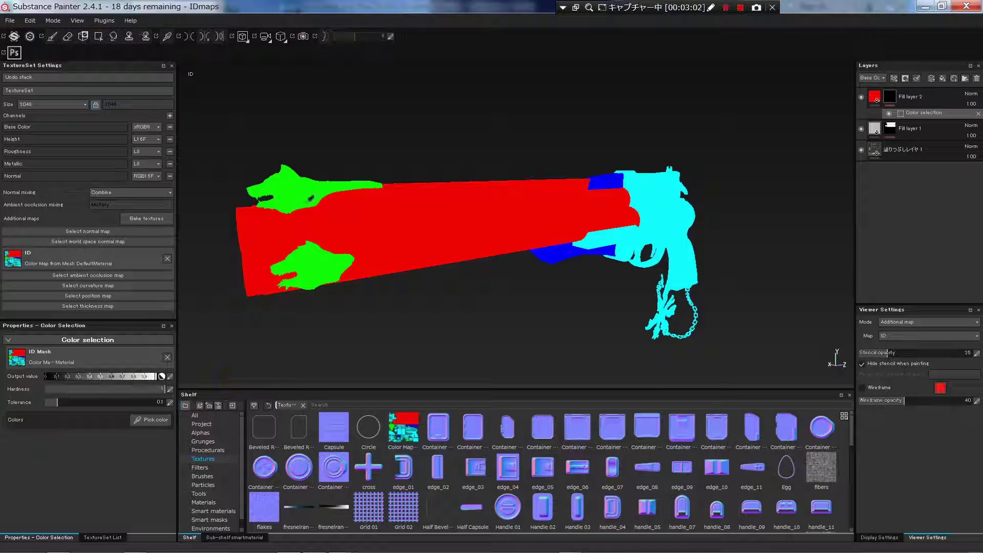
{"action": "left_click", "coordinate": [295, 186]}
{"action": "mouse_move", "coordinate": [368, 235]}
{"action": "left_mouse_down", "text": "alt"}
{"action": "mouse_move", "coordinate": [336, 231]}
{"action": "mouse_move", "coordinate": [457, 246]}
{"action": "mouse_move", "coordinate": [297, 241]}
{"action": "mouse_move", "coordinate": [296, 193]}
{"action": "mouse_move", "coordinate": [313, 217]}
{"action": "mouse_move", "coordinate": [373, 228]}
{"action": "mouse_move", "coordinate": [397, 140]}
{"action": "mouse_move", "coordinate": [391, 193]}
{"action": "mouse_move", "coordinate": [472, 205]}
{"action": "mouse_move", "coordinate": [378, 240]}
{"action": "mouse_move", "coordinate": [344, 226]}
{"action": "mouse_move", "coordinate": [437, 199]}
{"action": "mouse_move", "coordinate": [468, 205]}
{"action": "mouse_move", "coordinate": [408, 154]}
{"action": "mouse_move", "coordinate": [439, 205]}
{"action": "mouse_move", "coordinate": [539, 222]}
{"action": "mouse_move", "coordinate": [554, 235]}
{"action": "mouse_move", "coordinate": [531, 191]}
{"action": "mouse_move", "coordinate": [520, 198]}
{"action": "mouse_move", "coordinate": [473, 164]}
{"action": "mouse_move", "coordinate": [454, 174]}
{"action": "mouse_move", "coordinate": [487, 189]}
{"action": "mouse_move", "coordinate": [464, 196]}
{"action": "mouse_move", "coordinate": [340, 154]}
{"action": "mouse_move", "coordinate": [587, 179]}
{"action": "left_mouse_up", "text": "alt"}
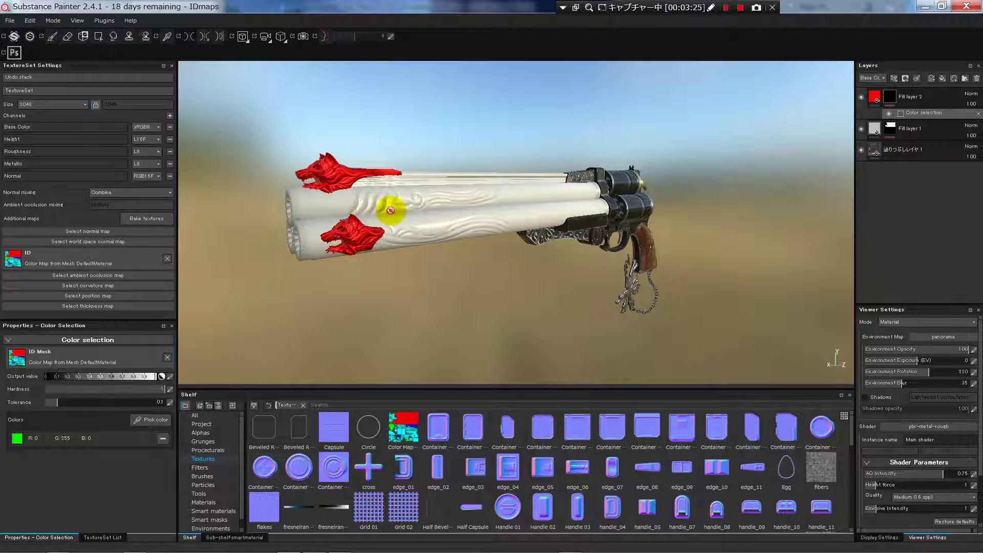
{"action": "left_click_drag", "start_coordinate": [373, 210], "coordinate": [406, 217], "text": "alt"}
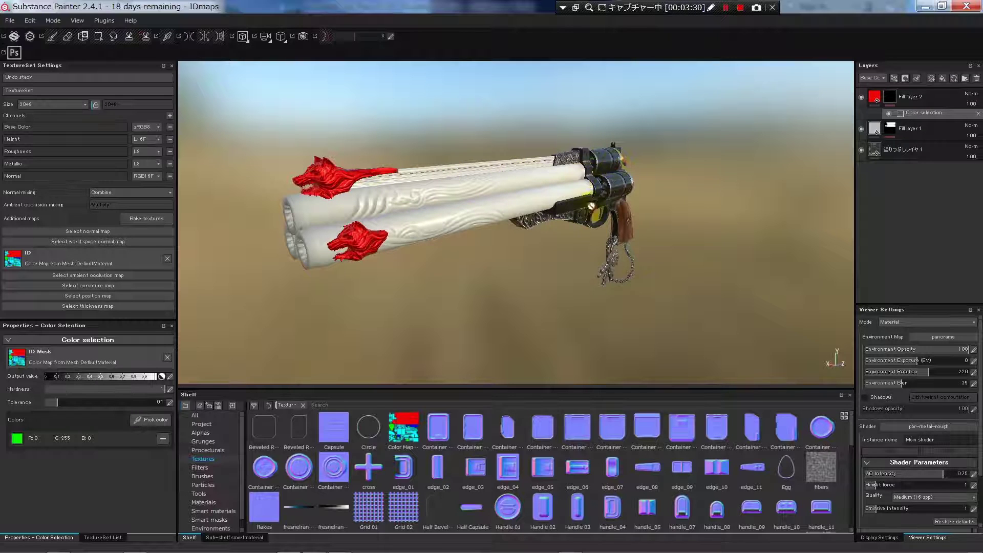
{"action": "left_click_drag", "start_coordinate": [459, 222], "coordinate": [455, 206], "text": "alt"}
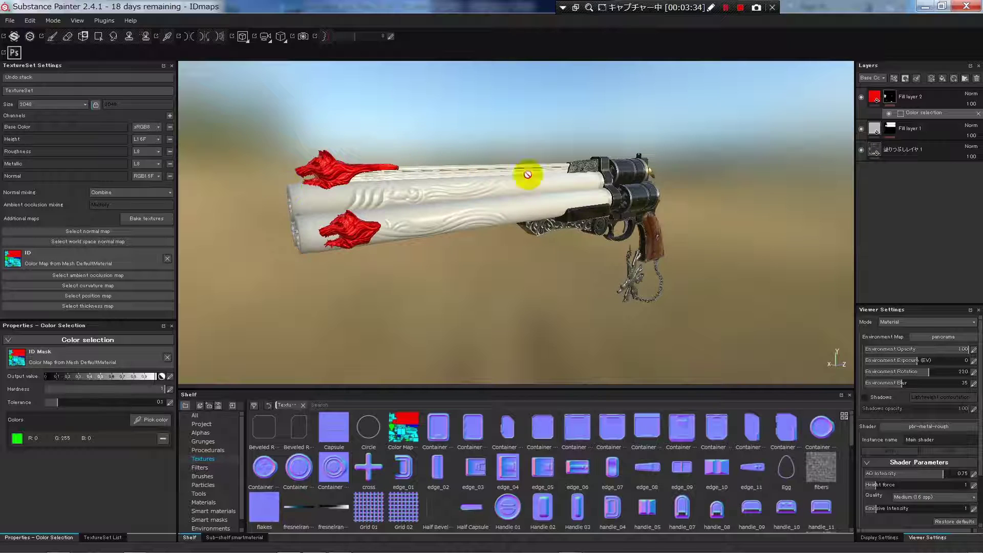
In 3ds Max, select the gun body and barrel objects to see which hold the wolf heads
{"action": "key", "text": "alt+Tab"}
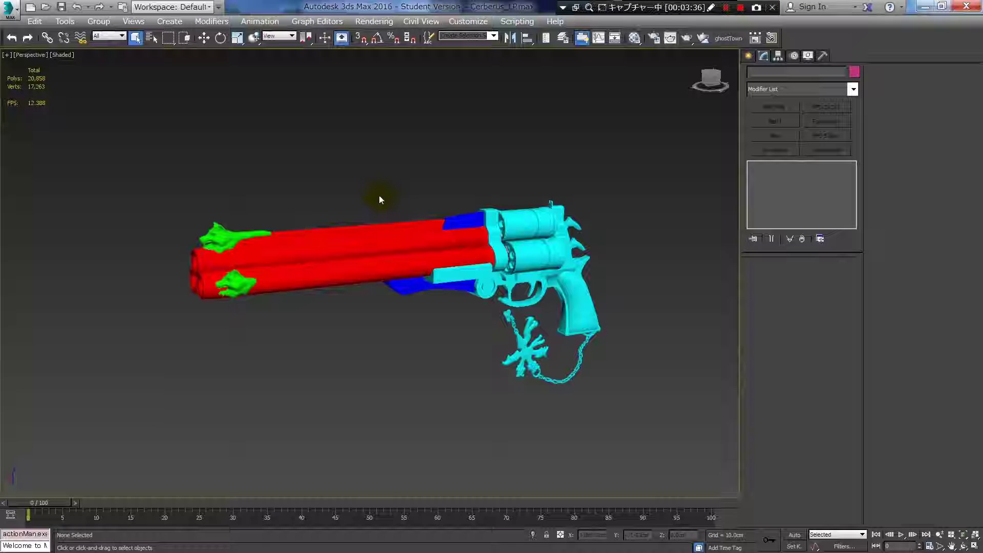
{"action": "left_click", "coordinate": [399, 252]}
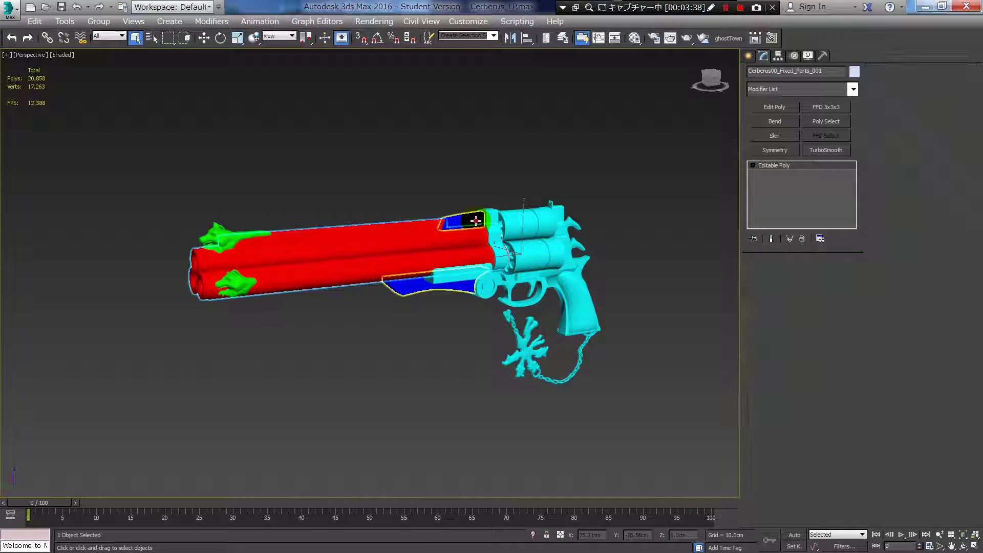
{"action": "left_click", "coordinate": [507, 240]}
{"action": "left_click", "coordinate": [340, 267]}
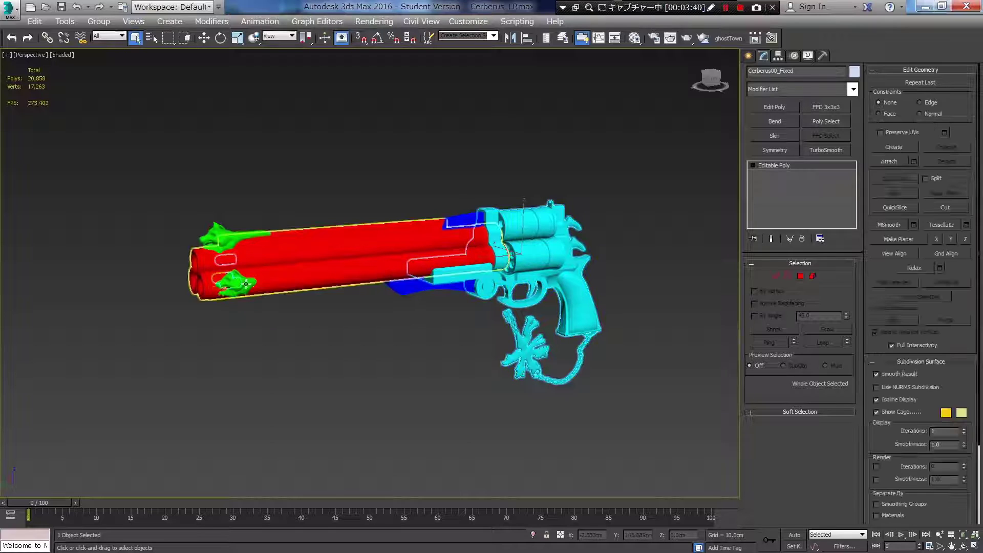
{"action": "left_click", "coordinate": [241, 229]}
{"action": "key", "text": "alt+Tab"}
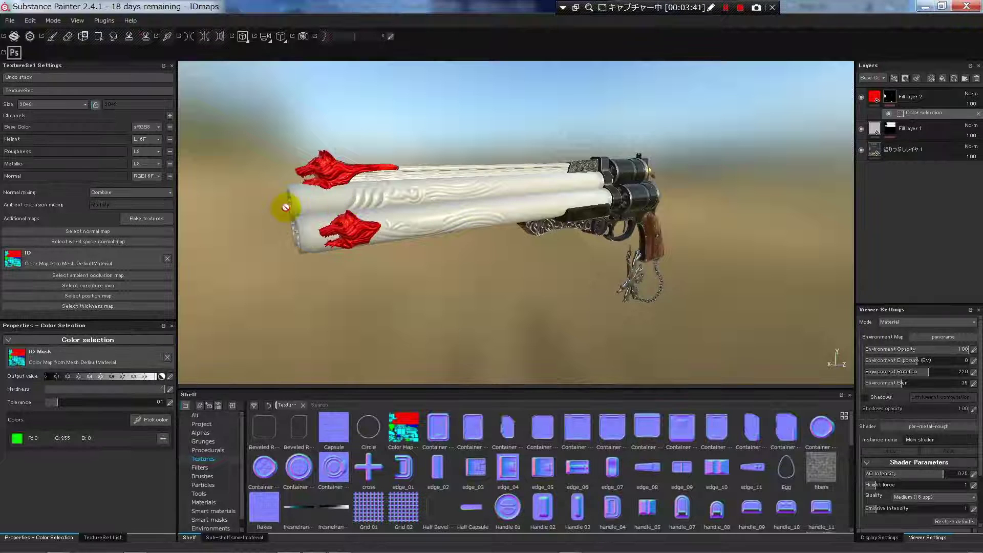
{"action": "key", "text": "alt+Tab"}
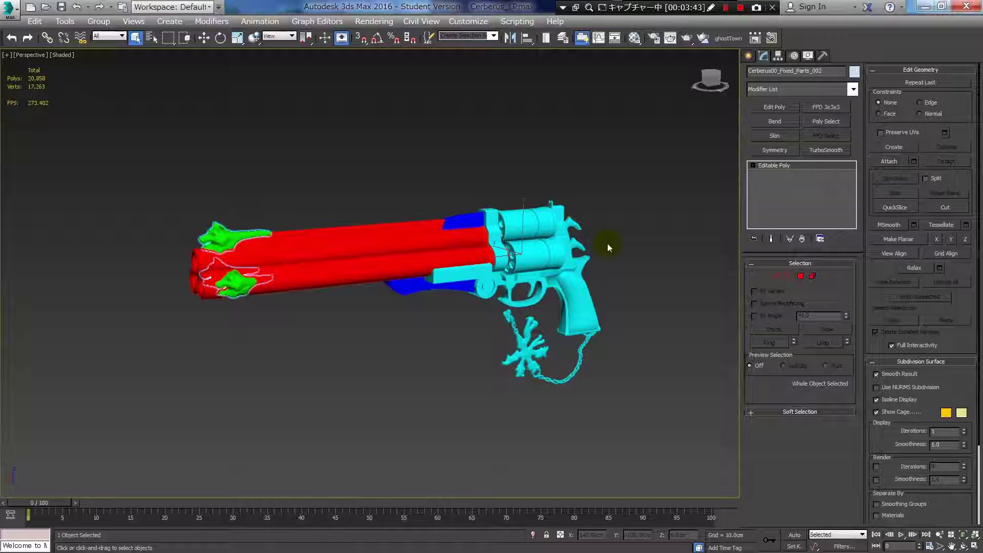
Recheck the barrel object, then return to Substance Painter's texture baking settings
{"action": "left_click", "coordinate": [216, 230]}
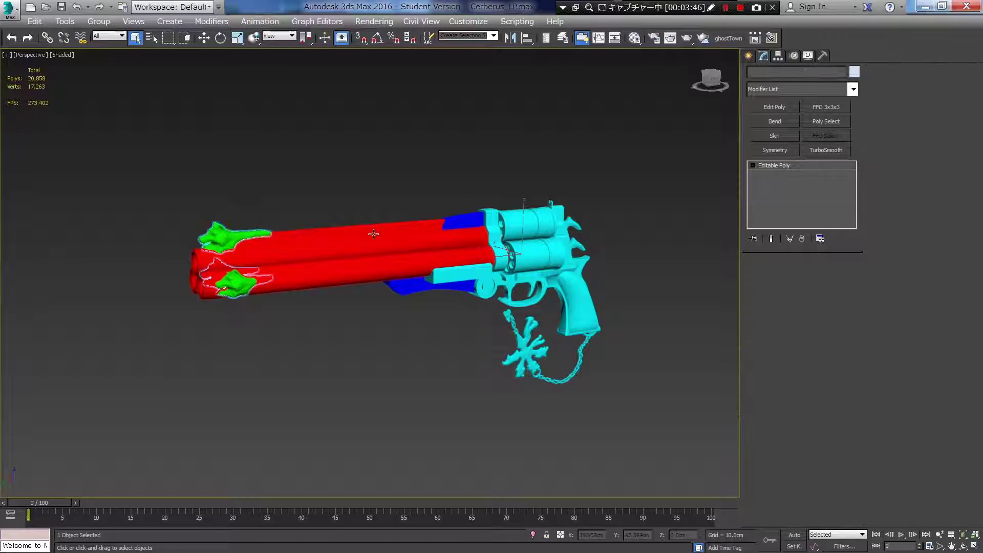
{"action": "left_click", "coordinate": [380, 254]}
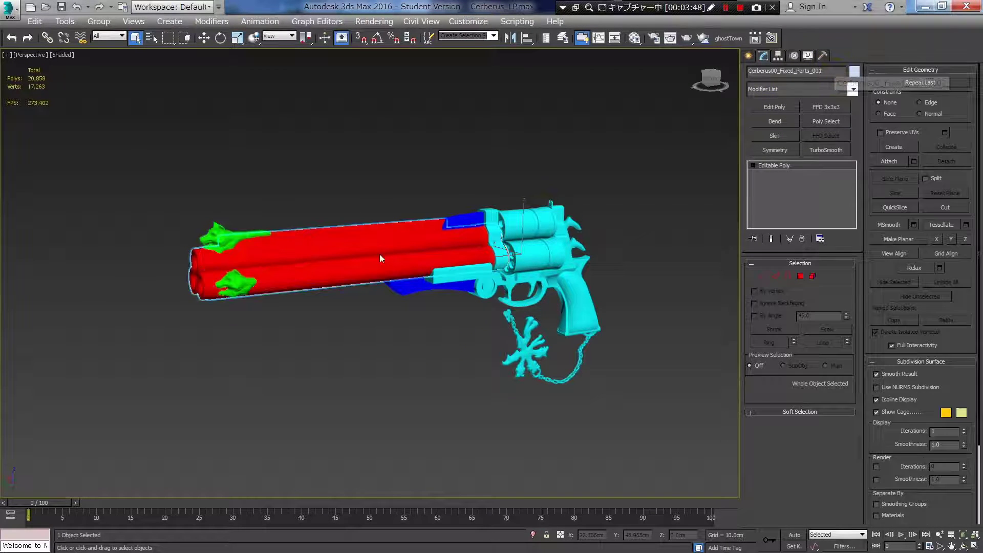
{"action": "key", "text": "alt+Tab"}
{"action": "left_click", "coordinate": [161, 219]}
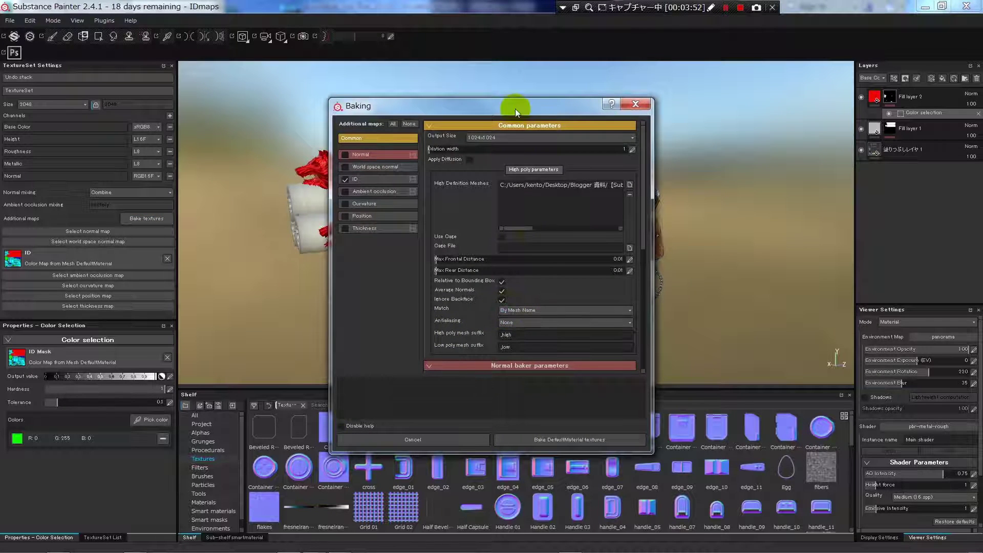
Move the Baking dialog aside and cancel it without baking
{"action": "left_click_drag", "start_coordinate": [514, 107], "coordinate": [672, 86]}
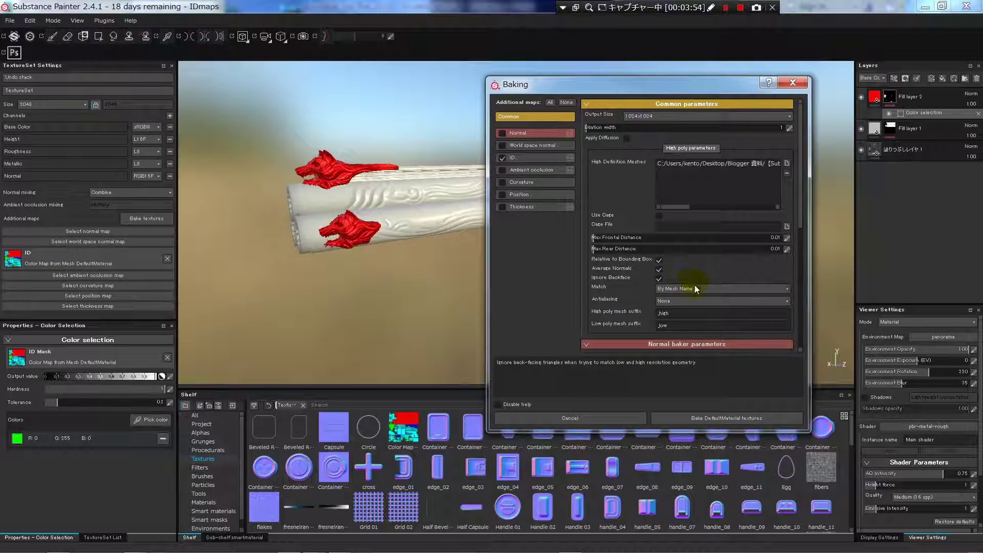
{"action": "left_click_drag", "start_coordinate": [741, 83], "coordinate": [727, 93]}
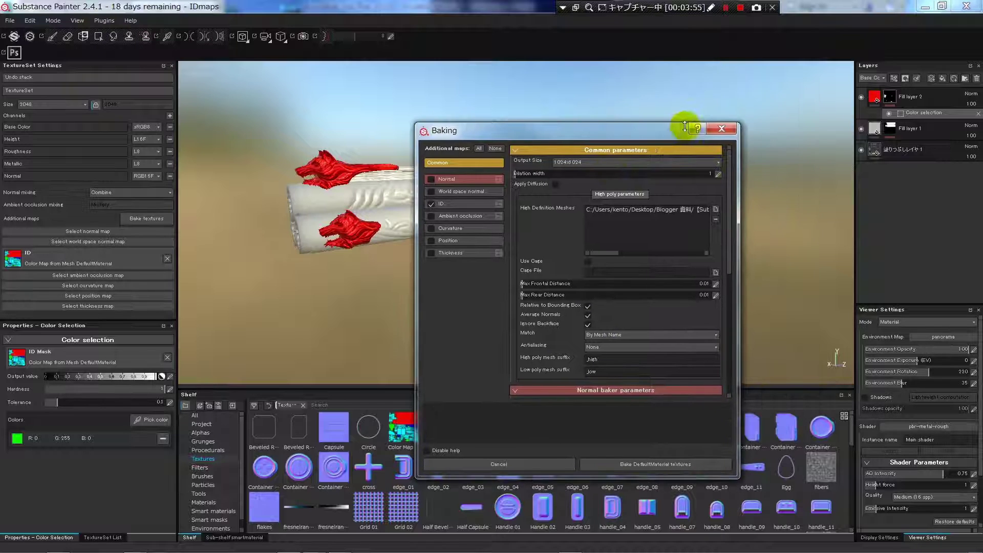
{"action": "left_click", "coordinate": [722, 129]}
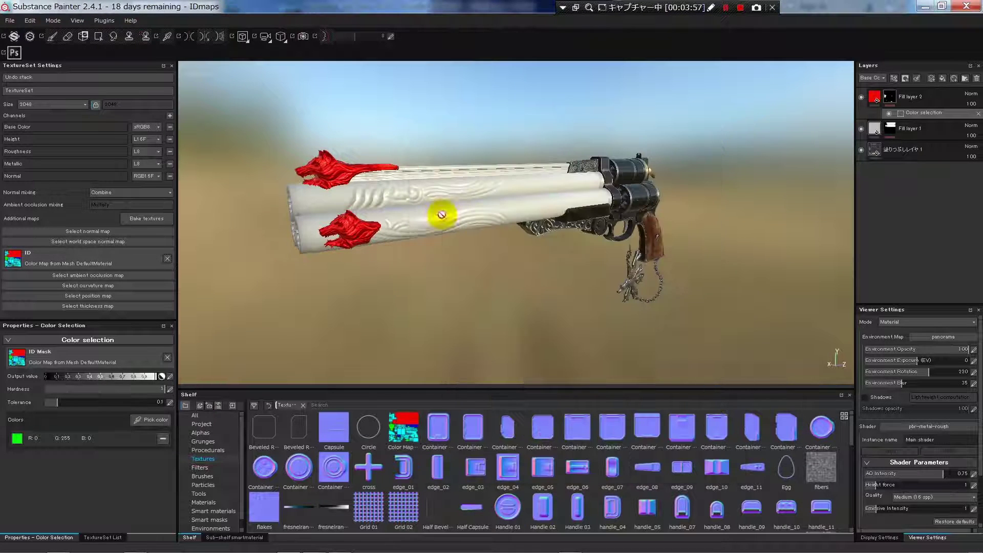
Orbit to view the red wolf heads, briefly compare with 3ds Max, and open the Edit menu
{"action": "mouse_move", "coordinate": [424, 222]}
{"action": "left_mouse_down", "text": "alt"}
{"action": "mouse_move", "coordinate": [367, 200]}
{"action": "mouse_move", "coordinate": [438, 173]}
{"action": "left_mouse_up", "text": "alt"}
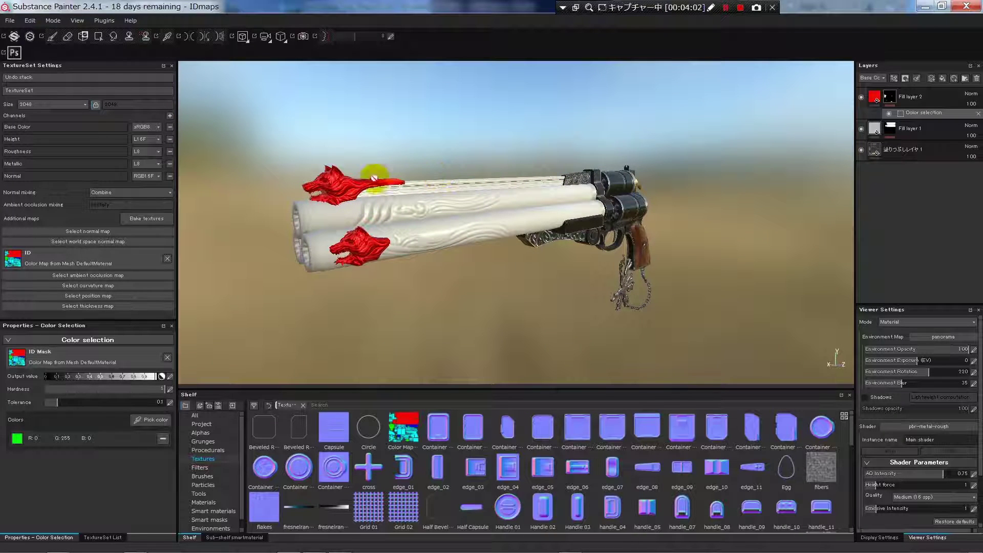
{"action": "left_click", "coordinate": [648, 247]}
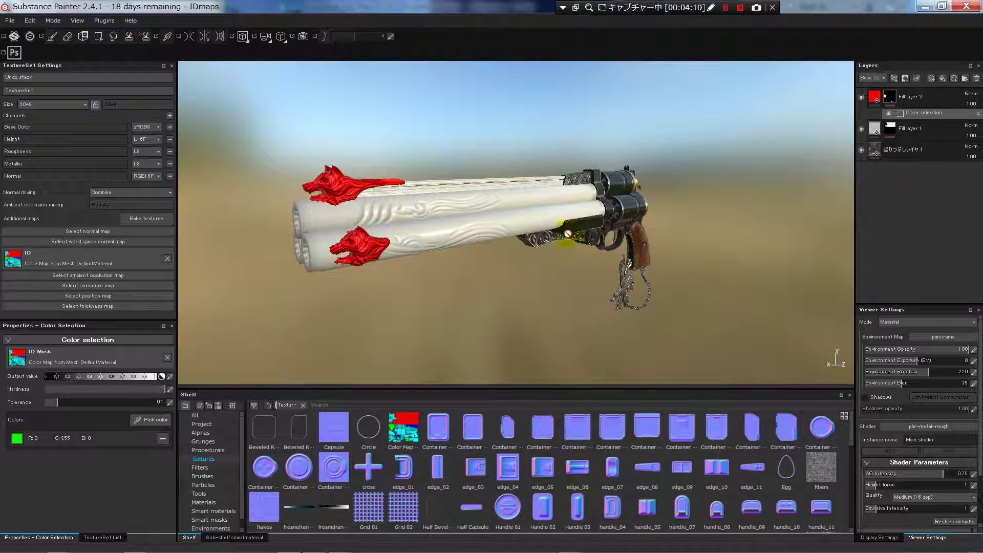
{"action": "left_click_drag", "start_coordinate": [469, 234], "coordinate": [478, 224], "text": "alt"}
{"action": "key", "text": "alt+Tab"}
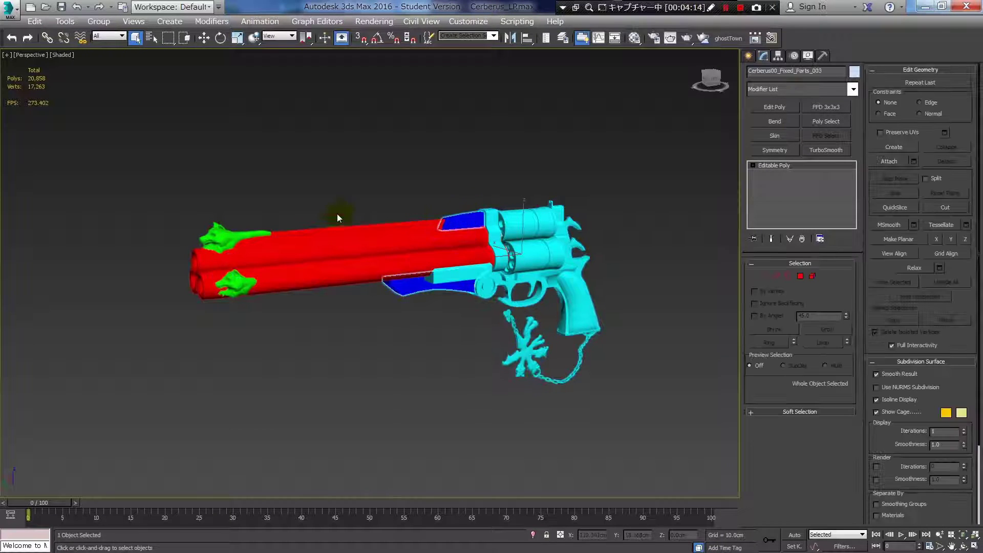
{"action": "key", "text": "alt+Tab"}
{"action": "left_click", "coordinate": [32, 21]}
{"action": "key", "text": "Right"}
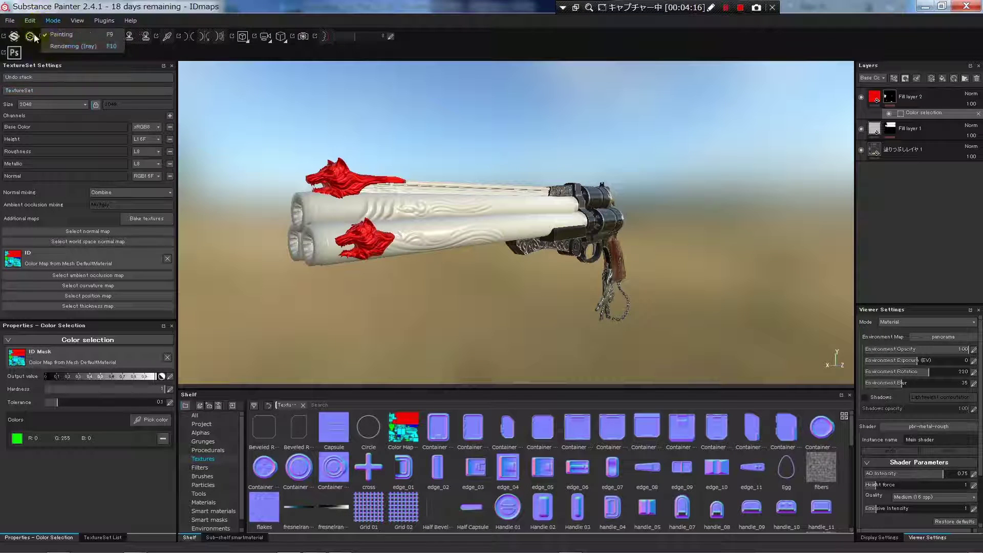
{"action": "key", "text": "Left"}
{"action": "left_click", "coordinate": [45, 54]}
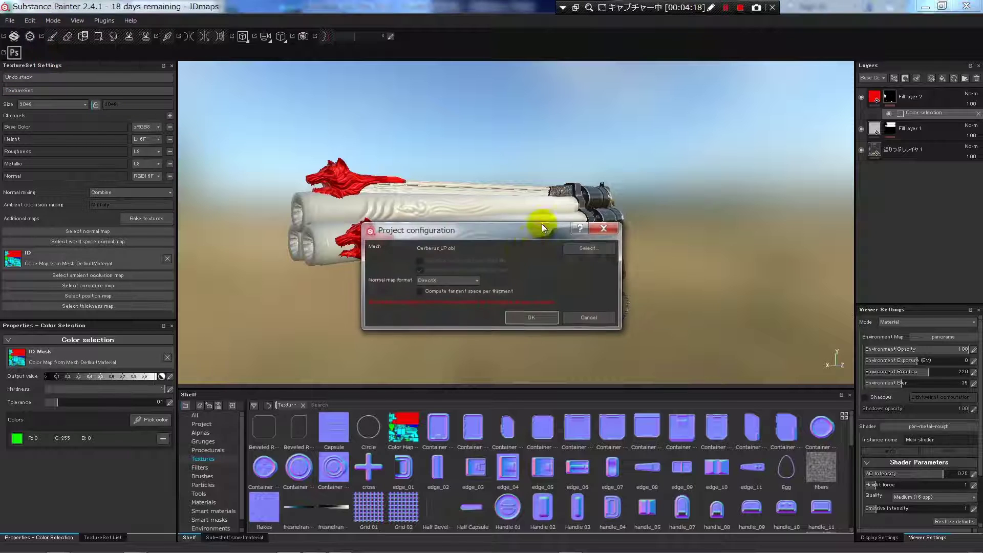
{"action": "left_click_drag", "start_coordinate": [524, 232], "coordinate": [523, 235]}
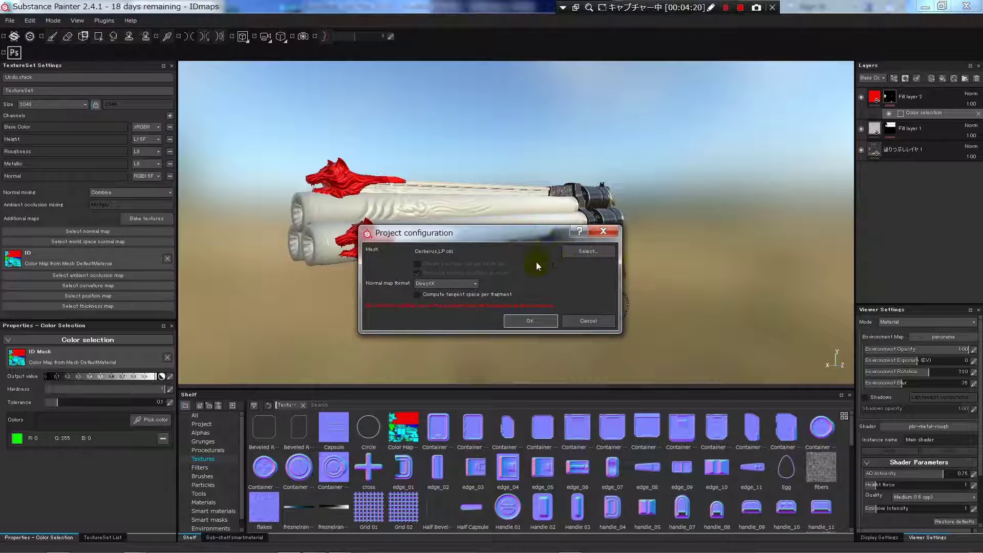
{"action": "left_click", "coordinate": [604, 231]}
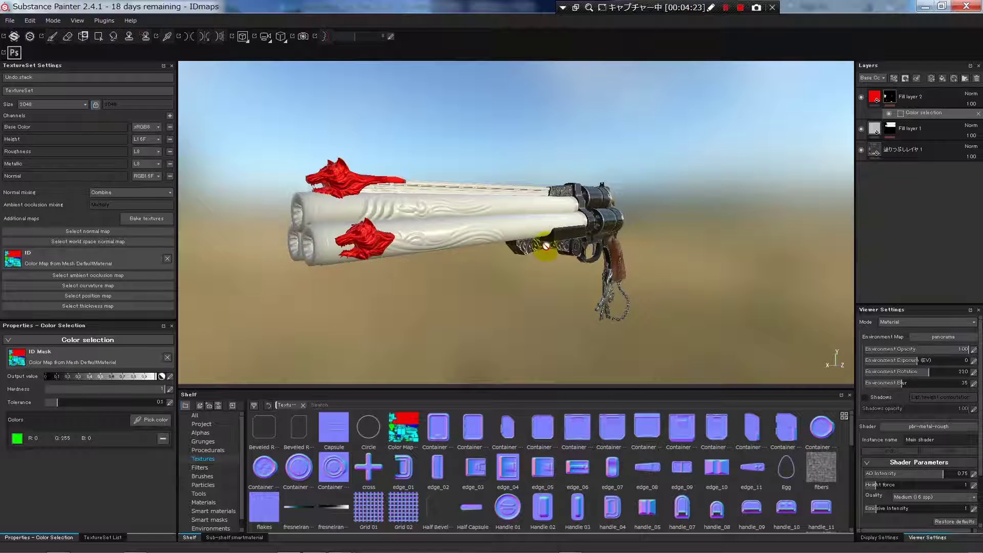
{"action": "left_click_drag", "start_coordinate": [614, 225], "coordinate": [461, 216], "text": "alt"}
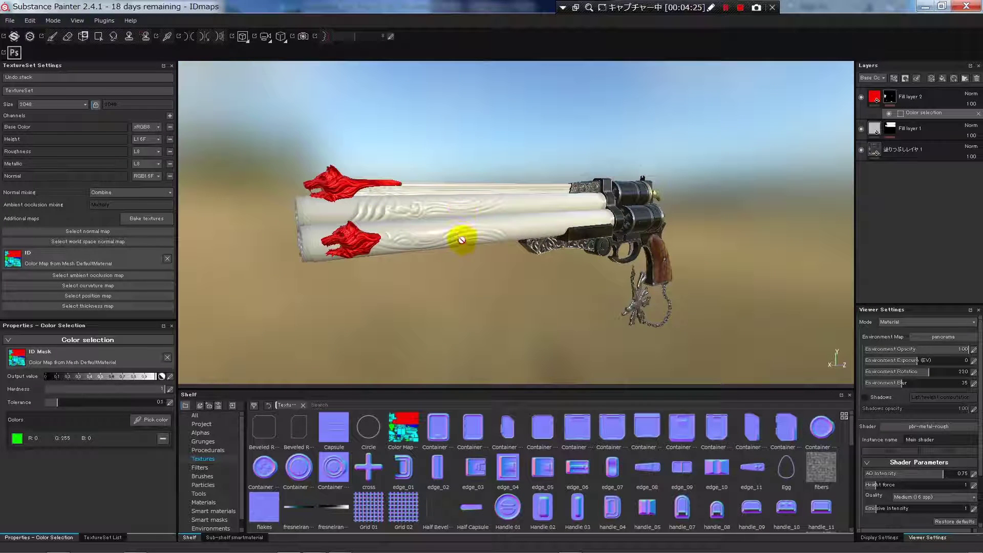
{"action": "left_click_drag", "start_coordinate": [483, 247], "coordinate": [406, 246], "text": "alt"}
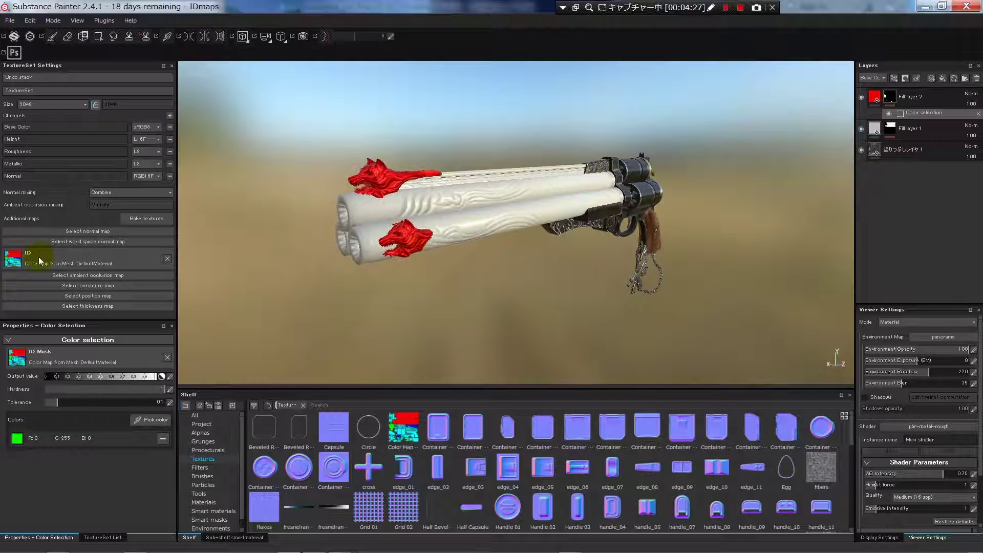